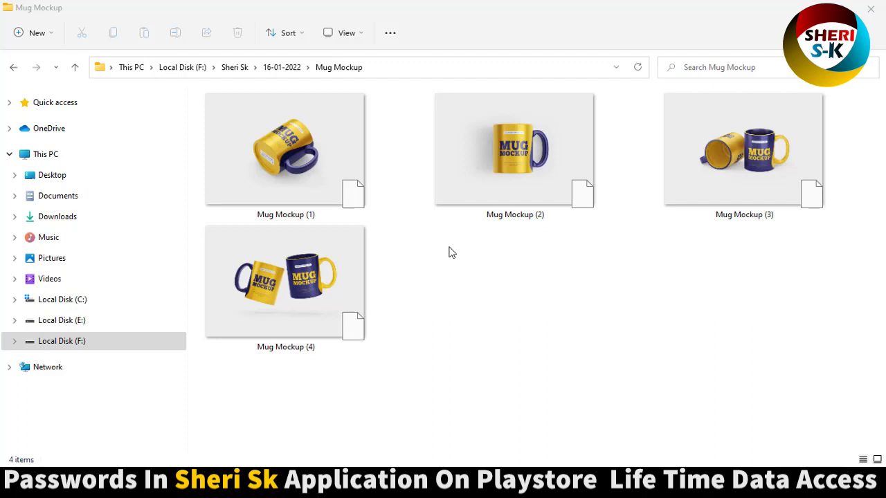
Step: Pick Mug Mockup (1) out of the four mug mockup files and open it in Photoshop
{"action": "left_click", "coordinate": [318, 321]}
{"action": "left_click", "coordinate": [526, 200]}
{"action": "left_click", "coordinate": [782, 301]}
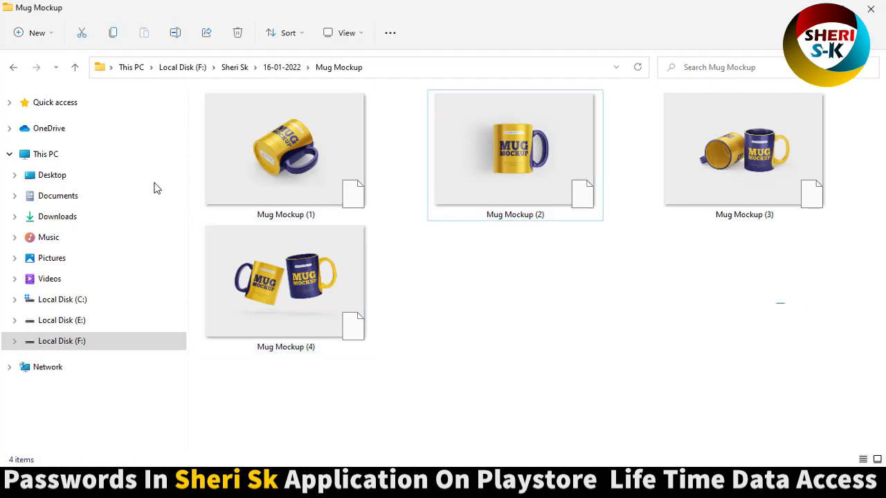
{"action": "left_click_drag", "start_coordinate": [779, 303], "coordinate": [208, 182]}
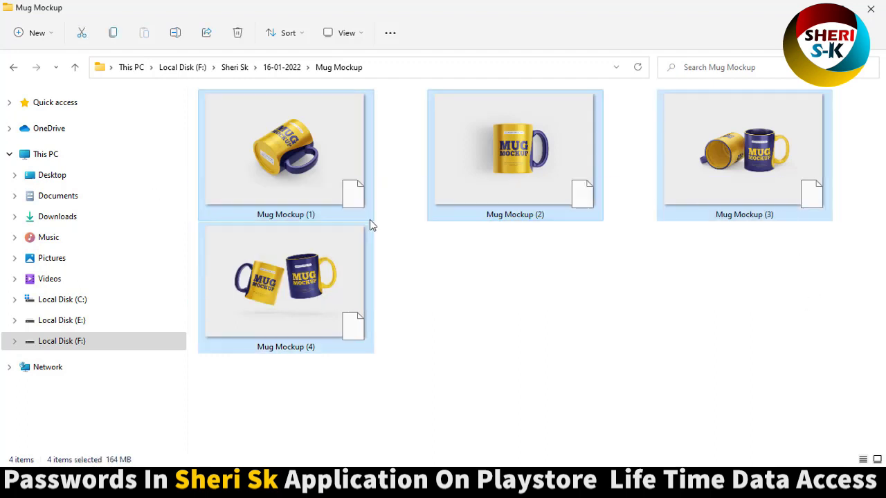
{"action": "left_click", "coordinate": [440, 280]}
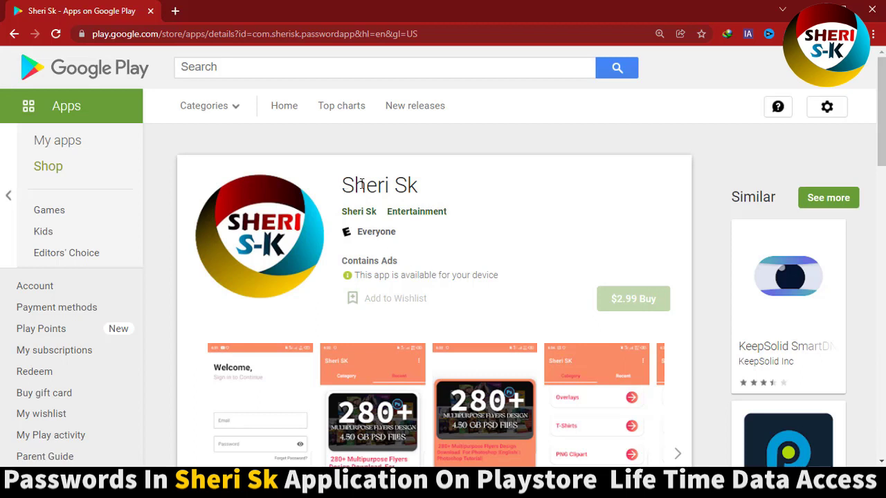
{"action": "left_click", "coordinate": [802, 7]}
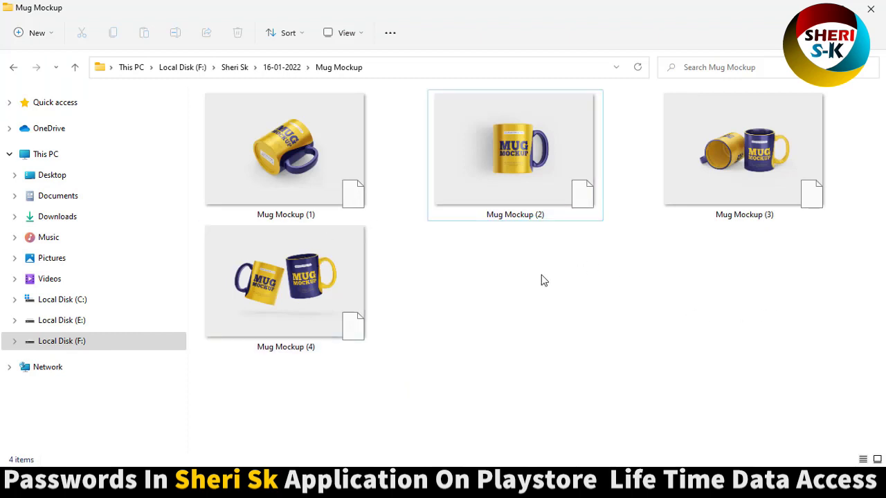
{"action": "left_click_drag", "start_coordinate": [787, 313], "coordinate": [303, 169]}
{"action": "left_click", "coordinate": [422, 293]}
{"action": "left_click", "coordinate": [304, 157]}
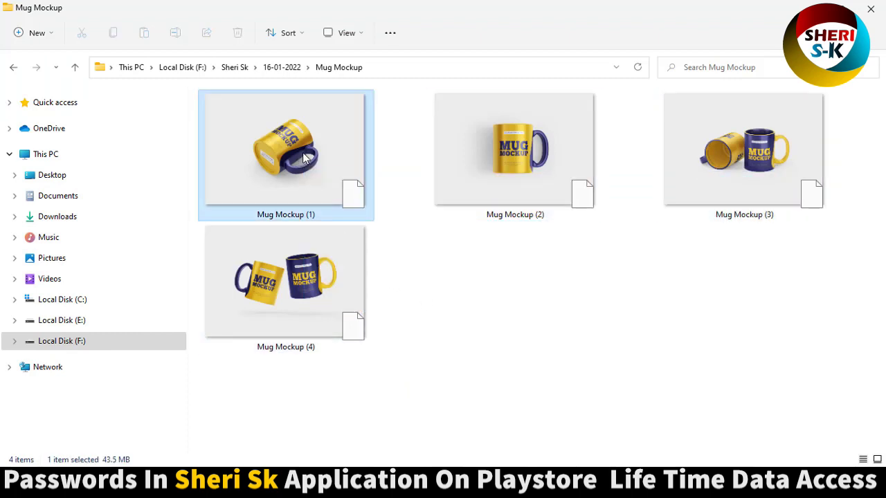
{"action": "double_click", "coordinate": [303, 158]}
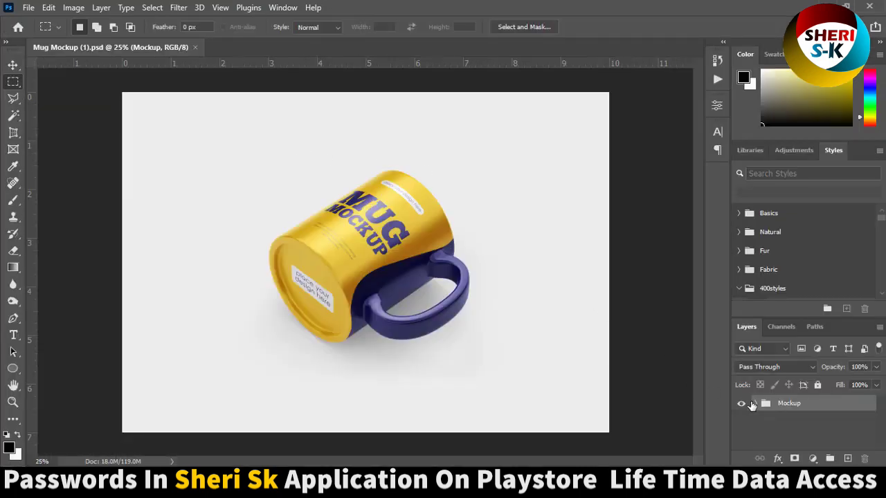
Step: Expand the Mockup group and toggle the Mug and Shadow layers' visibility to identify them
{"action": "left_click", "coordinate": [753, 404]}
{"action": "left_click", "coordinate": [806, 419]}
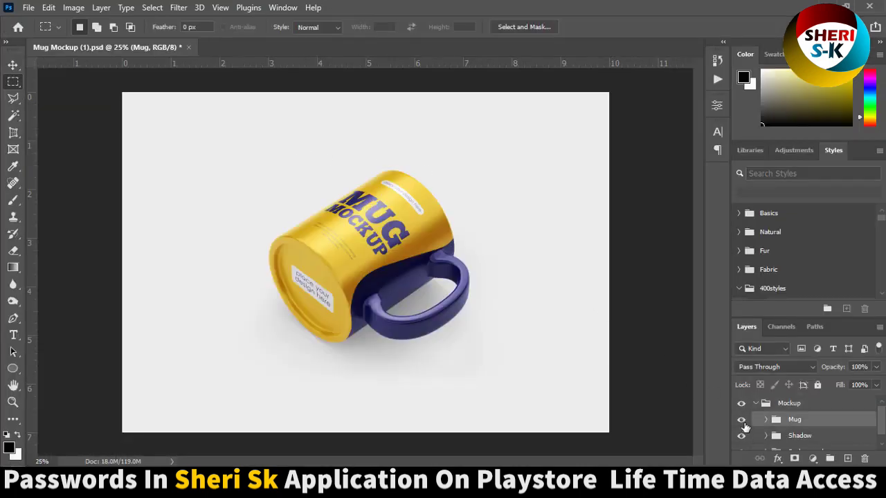
{"action": "left_click", "coordinate": [741, 420]}
{"action": "left_click", "coordinate": [741, 420]}
{"action": "left_click", "coordinate": [740, 436]}
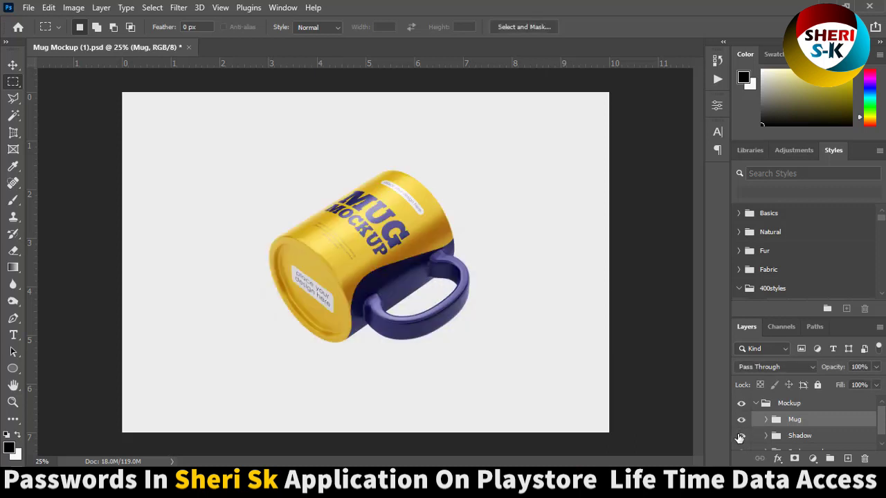
{"action": "left_click", "coordinate": [739, 438]}
Step: Check the Background group's visibility and expand it to reveal Color BG
{"action": "scroll", "coordinate": [822, 414], "scroll_direction": "down", "scroll_amount": 1}
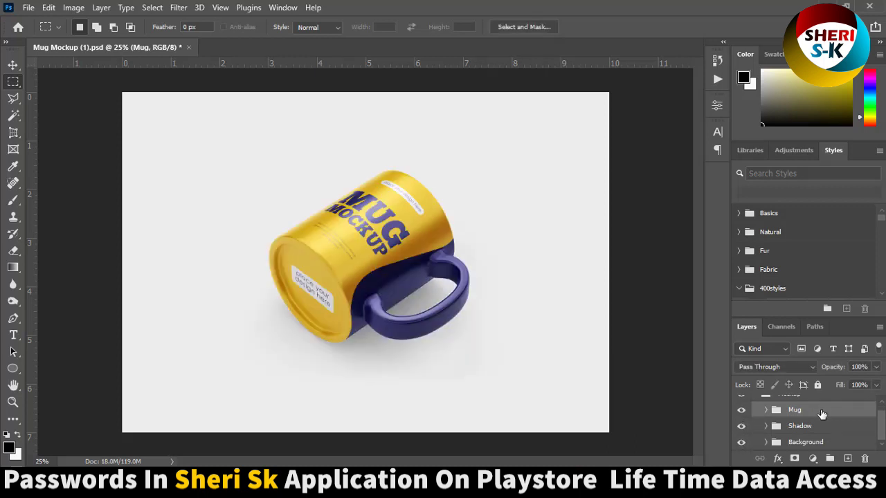
{"action": "left_click", "coordinate": [741, 443]}
{"action": "left_click", "coordinate": [741, 444]}
{"action": "left_click", "coordinate": [766, 444]}
Step: Set the Color BG fill colour to deep red #981313
{"action": "left_click", "coordinate": [784, 441]}
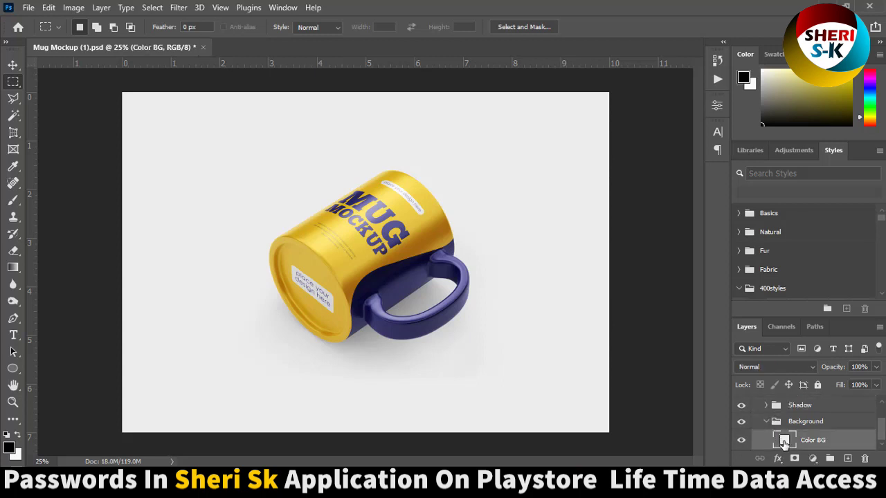
{"action": "double_click", "coordinate": [784, 440]}
{"action": "left_click", "coordinate": [699, 295]}
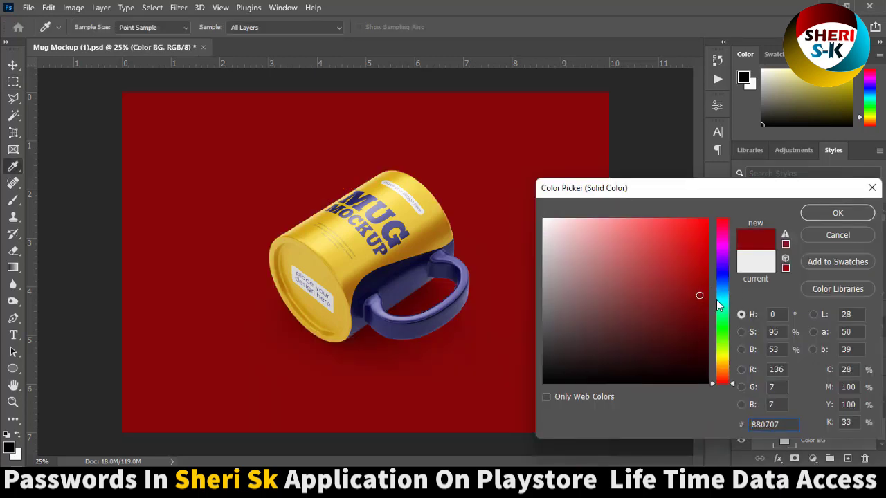
{"action": "left_click_drag", "start_coordinate": [722, 287], "coordinate": [725, 220]}
{"action": "left_click", "coordinate": [687, 286]}
{"action": "left_click", "coordinate": [722, 261]}
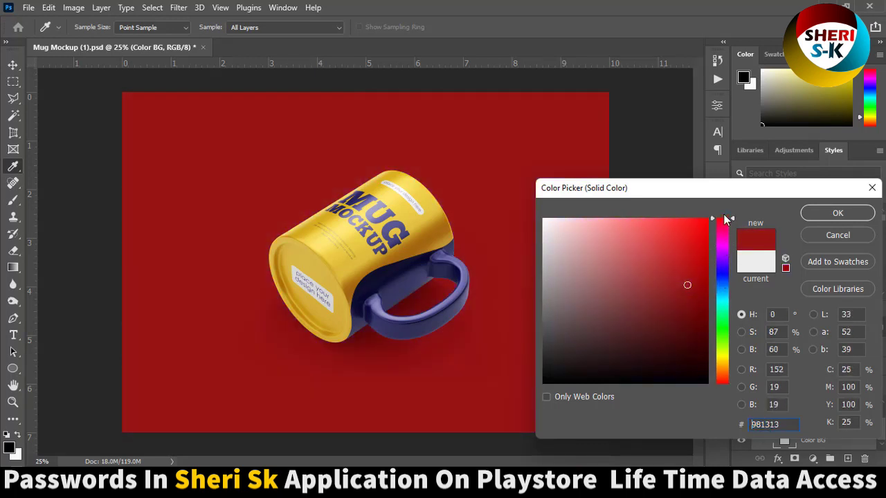
{"action": "left_click", "coordinate": [831, 213]}
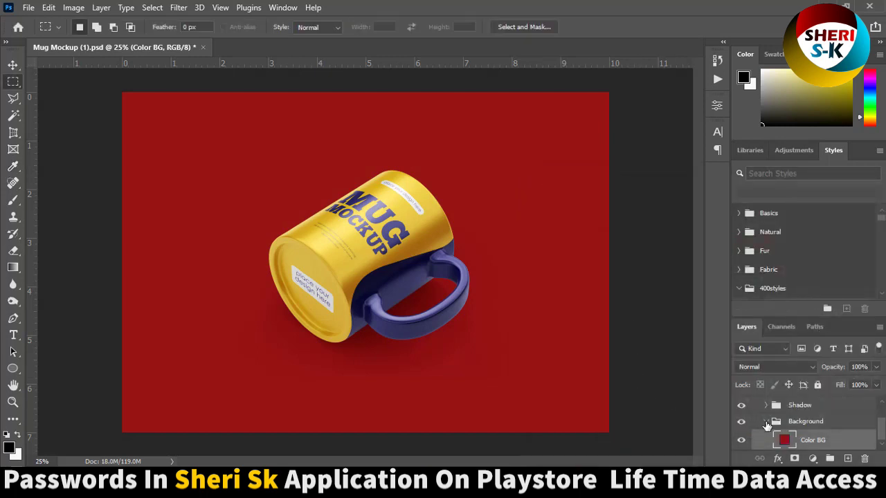
Step: Collapse the Background group, check the Shadow layer's visibility, and select the Mug group
{"action": "left_click", "coordinate": [765, 421]}
{"action": "left_click", "coordinate": [795, 426]}
{"action": "left_click", "coordinate": [742, 426]}
{"action": "left_click", "coordinate": [742, 426]}
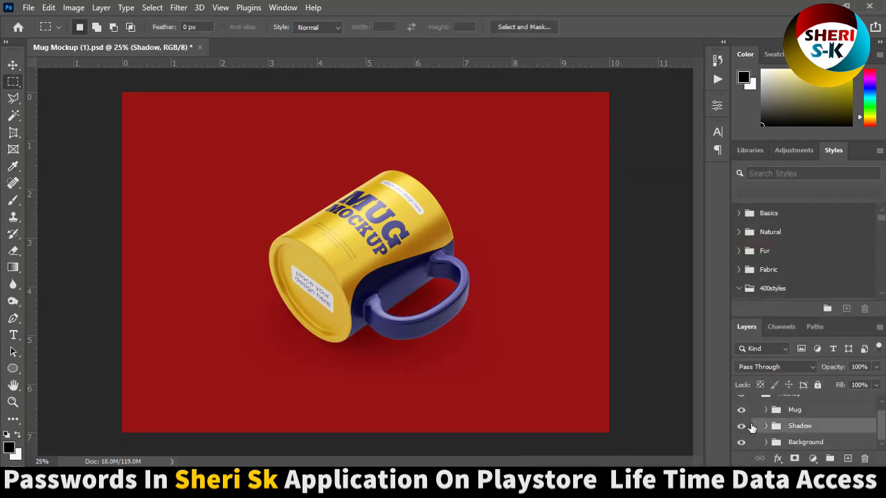
{"action": "left_click", "coordinate": [775, 411]}
{"action": "scroll", "coordinate": [779, 421], "scroll_direction": "up", "scroll_amount": 1}
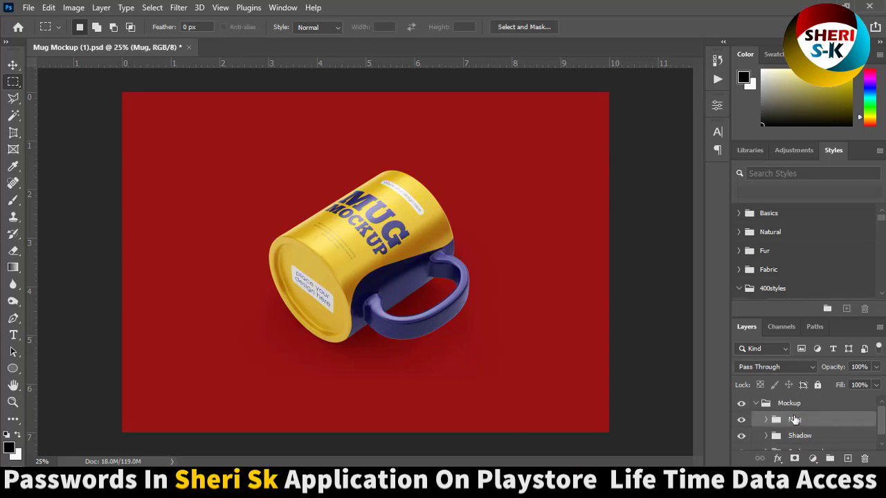
Step: Expand the Mug group and toggle layers 1–4 (handle, body, design label, bottom cap) to identify each
{"action": "left_click", "coordinate": [767, 421]}
{"action": "scroll", "coordinate": [797, 418], "scroll_direction": "down", "scroll_amount": 1}
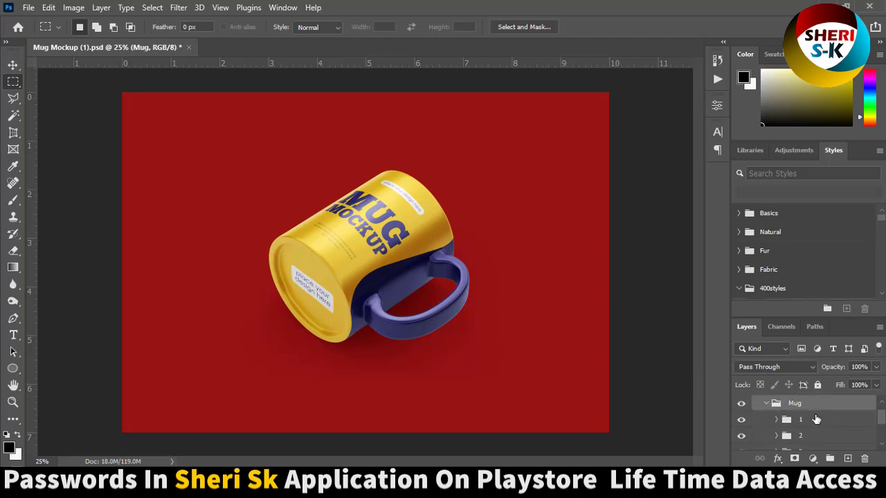
{"action": "left_click", "coordinate": [742, 420]}
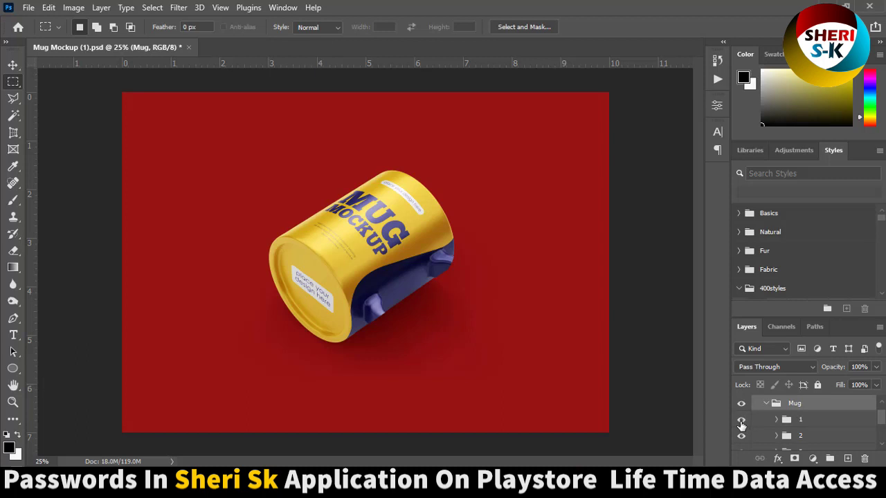
{"action": "left_click", "coordinate": [741, 421]}
{"action": "left_click", "coordinate": [741, 436]}
{"action": "left_click", "coordinate": [741, 435]}
{"action": "scroll", "coordinate": [743, 435], "scroll_direction": "down", "scroll_amount": 1}
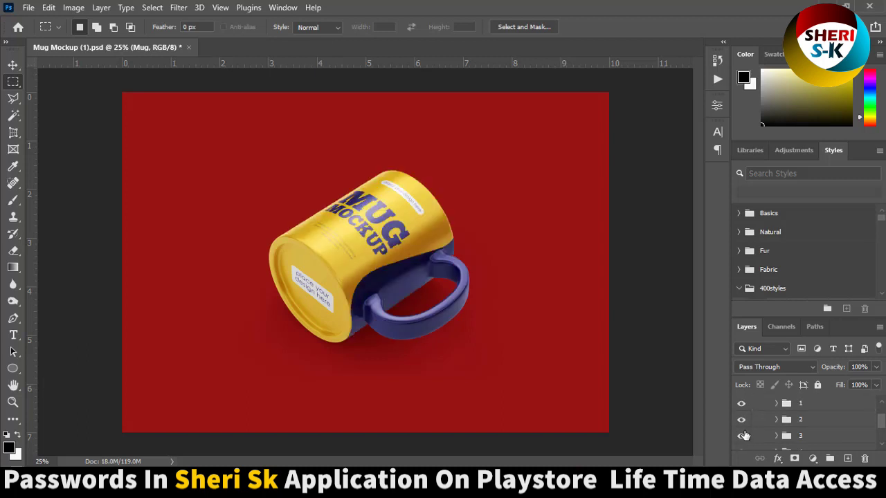
{"action": "left_click", "coordinate": [741, 436]}
{"action": "left_click", "coordinate": [741, 435]}
{"action": "scroll", "coordinate": [743, 436], "scroll_direction": "down", "scroll_amount": 1}
{"action": "left_click", "coordinate": [741, 437]}
{"action": "left_click", "coordinate": [740, 437]}
{"action": "scroll", "coordinate": [772, 434], "scroll_direction": "up", "scroll_amount": 1}
{"action": "scroll", "coordinate": [772, 435], "scroll_direction": "up", "scroll_amount": 1}
Step: Recheck the mug handle and body visibility and select layer 2
{"action": "left_click", "coordinate": [741, 426]}
{"action": "left_click", "coordinate": [741, 426]}
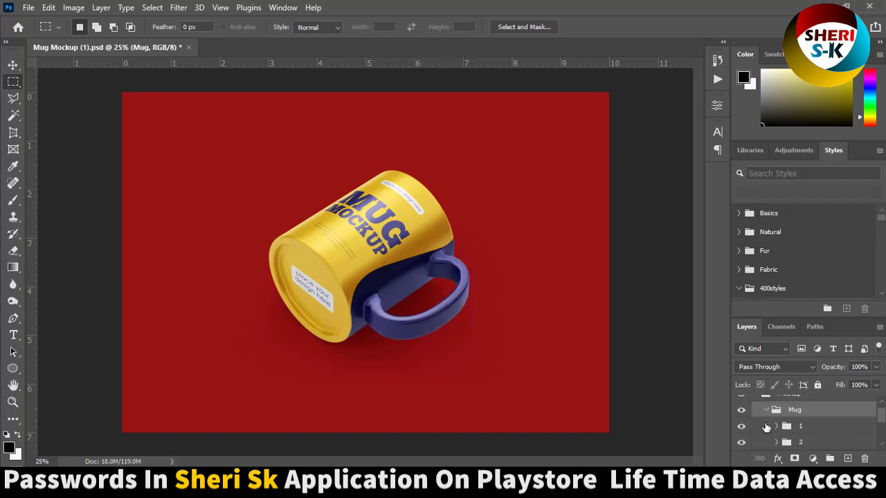
{"action": "scroll", "coordinate": [785, 433], "scroll_direction": "down", "scroll_amount": 1}
{"action": "left_click", "coordinate": [752, 425]}
{"action": "left_click", "coordinate": [741, 426]}
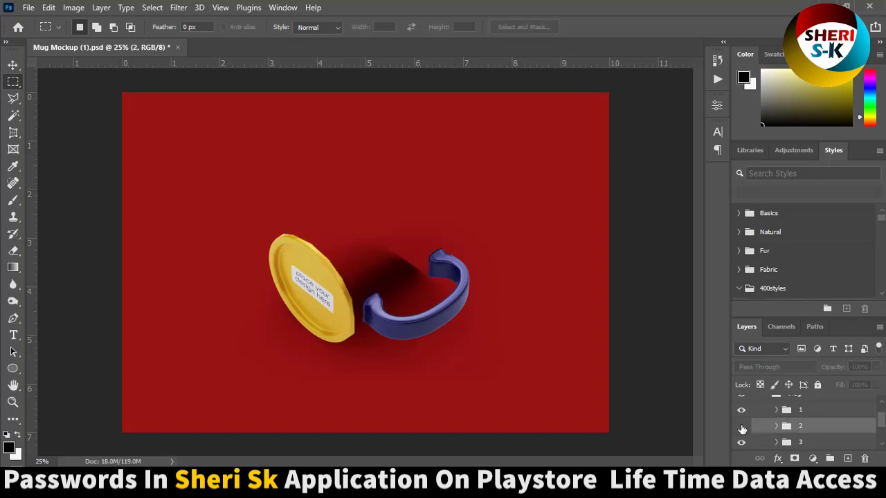
{"action": "left_click", "coordinate": [740, 426]}
Step: Expand group 2 and select the Place Your Design Here smart object
{"action": "left_click", "coordinate": [775, 426]}
{"action": "scroll", "coordinate": [778, 428], "scroll_direction": "down", "scroll_amount": 3}
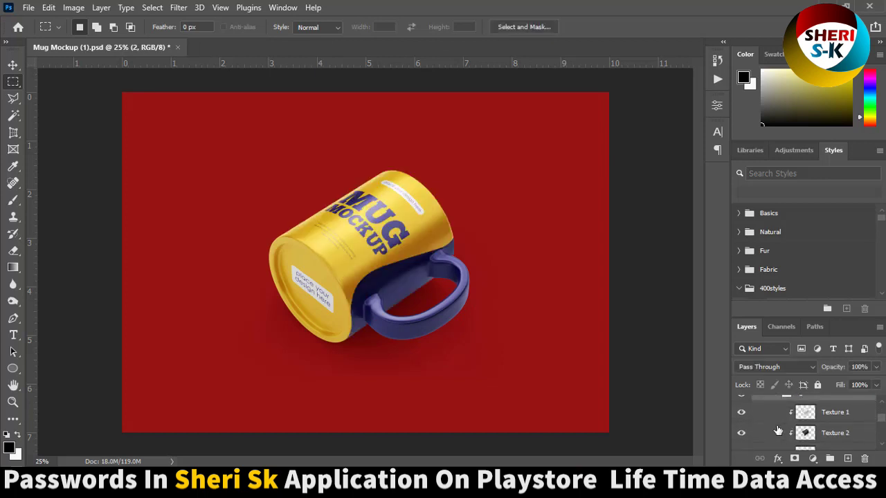
{"action": "scroll", "coordinate": [778, 429], "scroll_direction": "down", "scroll_amount": 1}
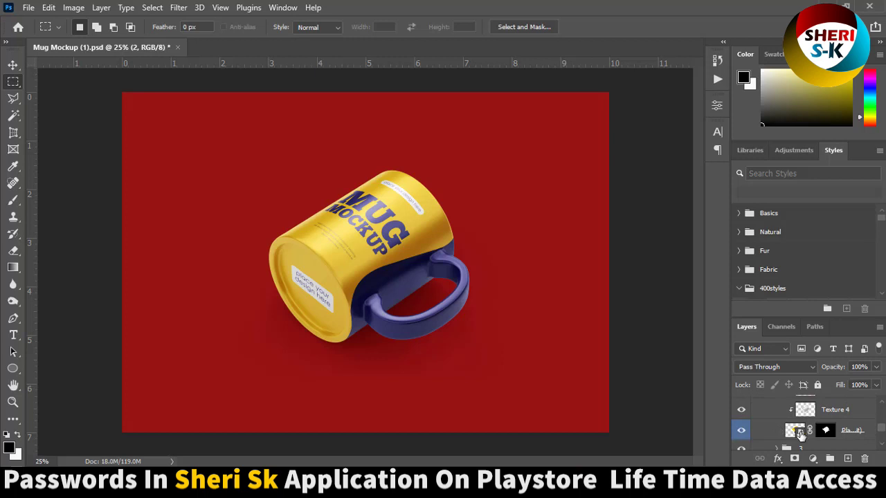
{"action": "left_click", "coordinate": [795, 432]}
{"action": "left_click", "coordinate": [741, 430]}
{"action": "left_click", "coordinate": [741, 430]}
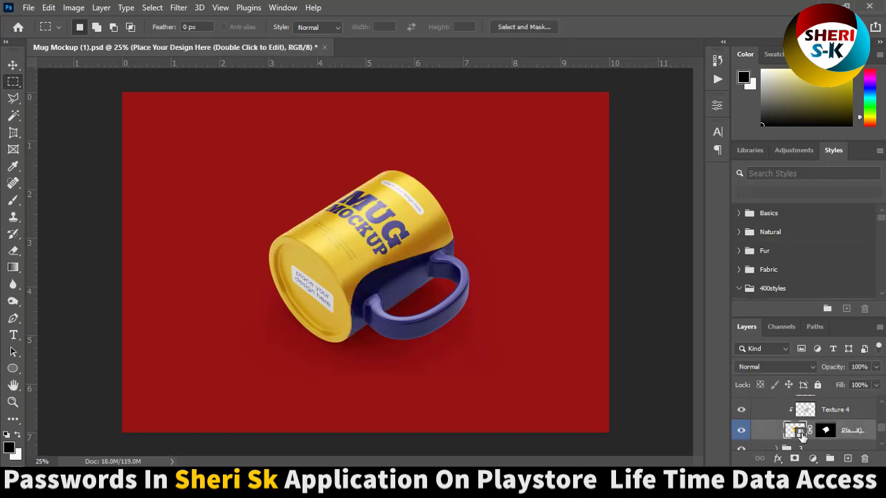
{"action": "scroll", "coordinate": [799, 418], "scroll_direction": "down", "scroll_amount": 1}
Step: Edit the placeholder smart object and open shutterstock_1329278387.jpg from E:\Girls\hairstyle and cup in hand
{"action": "double_click", "coordinate": [797, 415]}
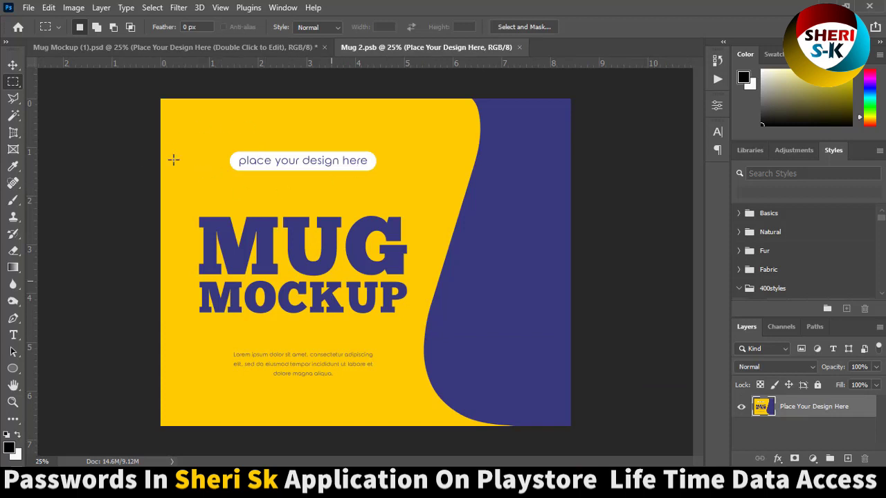
{"action": "left_click", "coordinate": [29, 8]}
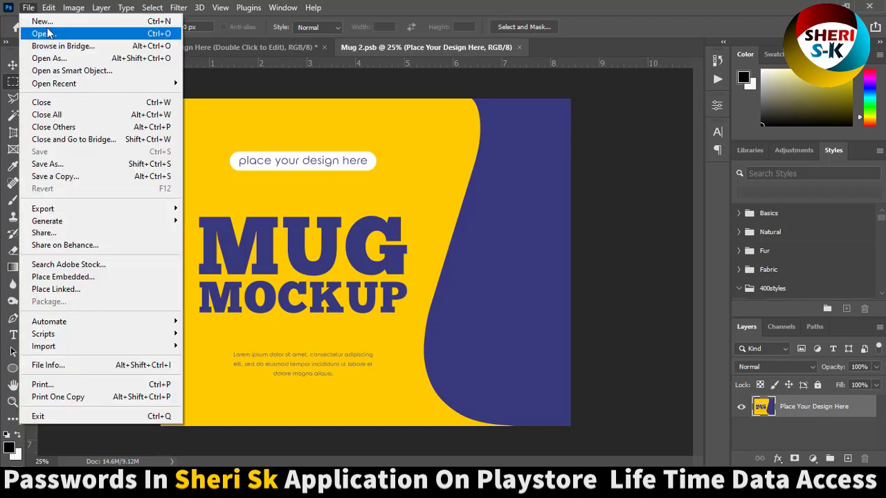
{"action": "left_click", "coordinate": [43, 33]}
{"action": "left_click", "coordinate": [269, 232]}
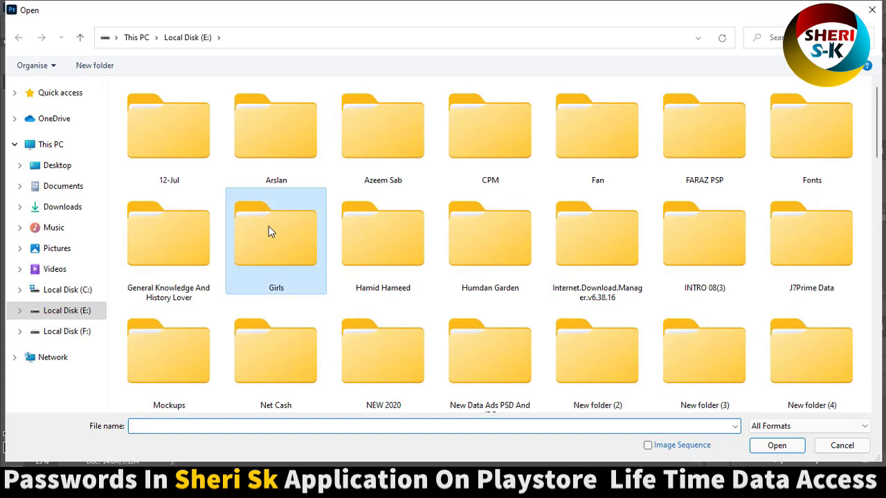
{"action": "double_click", "coordinate": [270, 232]}
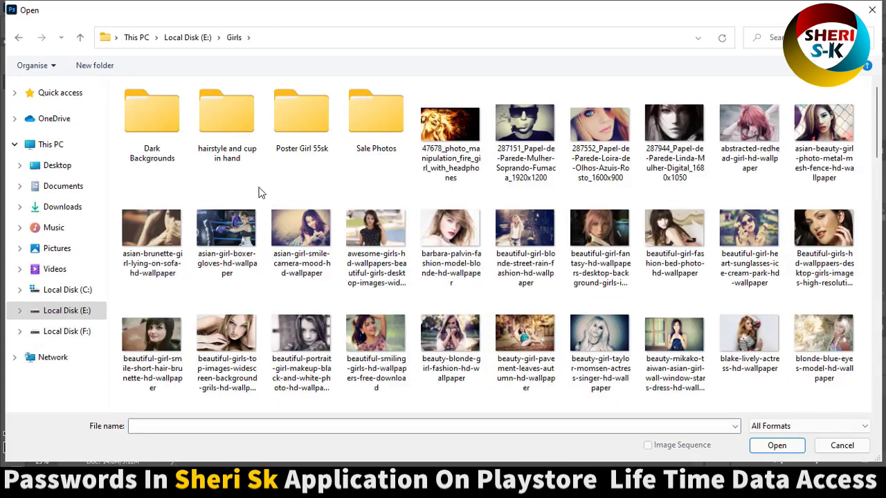
{"action": "double_click", "coordinate": [227, 121]}
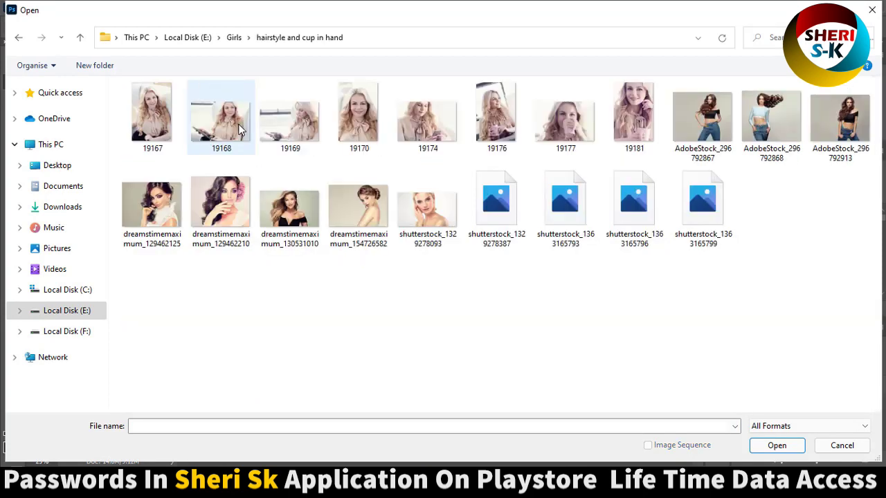
{"action": "double_click", "coordinate": [497, 209]}
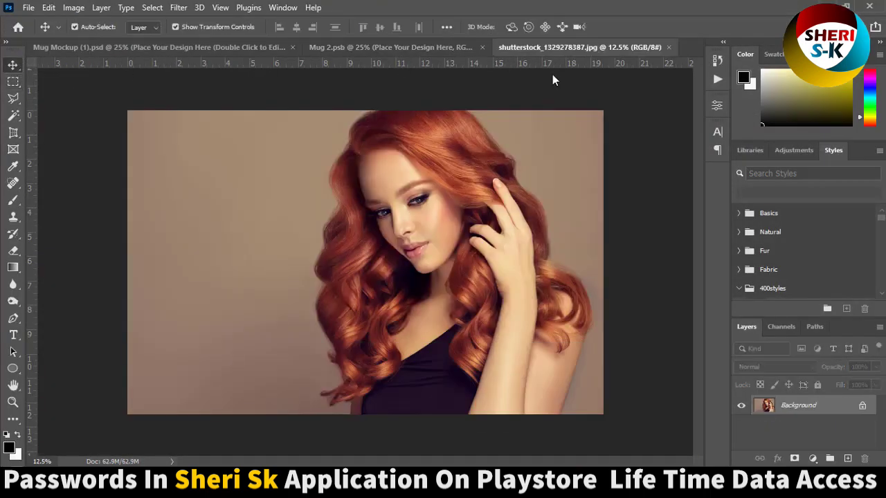
{"action": "left_click_drag", "start_coordinate": [552, 47], "coordinate": [578, 118]}
{"action": "left_click_drag", "start_coordinate": [635, 272], "coordinate": [316, 280]}
{"action": "left_click_drag", "start_coordinate": [707, 119], "coordinate": [402, 135]}
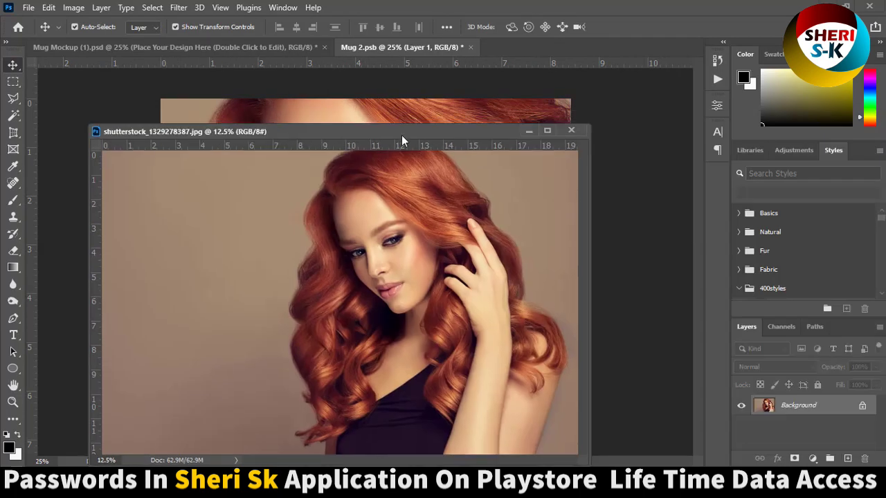
{"action": "left_click", "coordinate": [583, 127]}
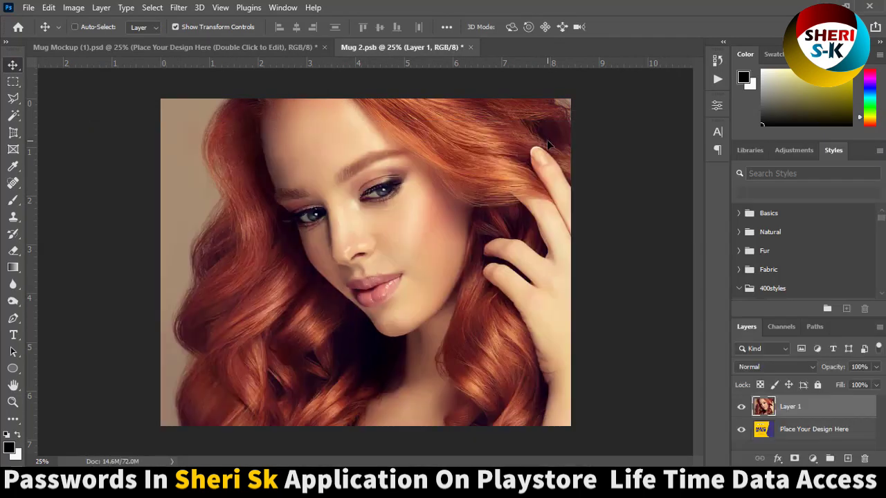
{"action": "key", "text": "ctrl+s"}
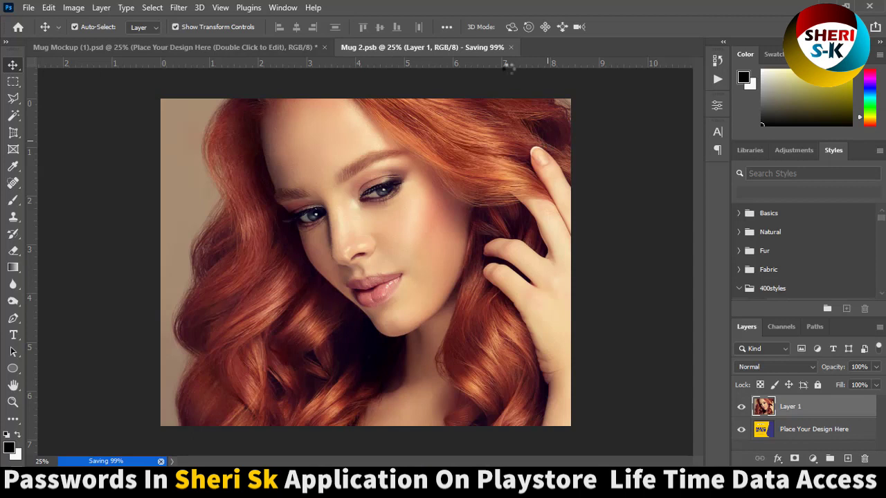
{"action": "left_click", "coordinate": [466, 47]}
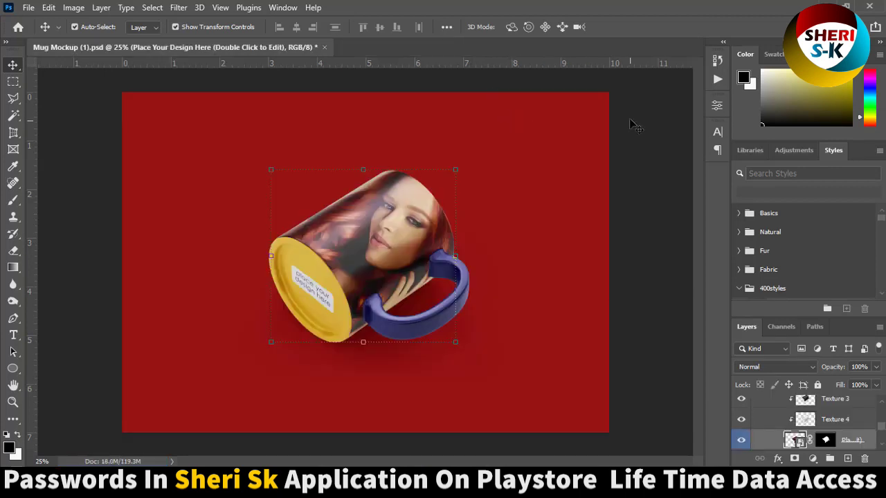
Step: Deselect, then select the mug base's design layer and open its smart object as Mug 3.psb
{"action": "left_click", "coordinate": [540, 280]}
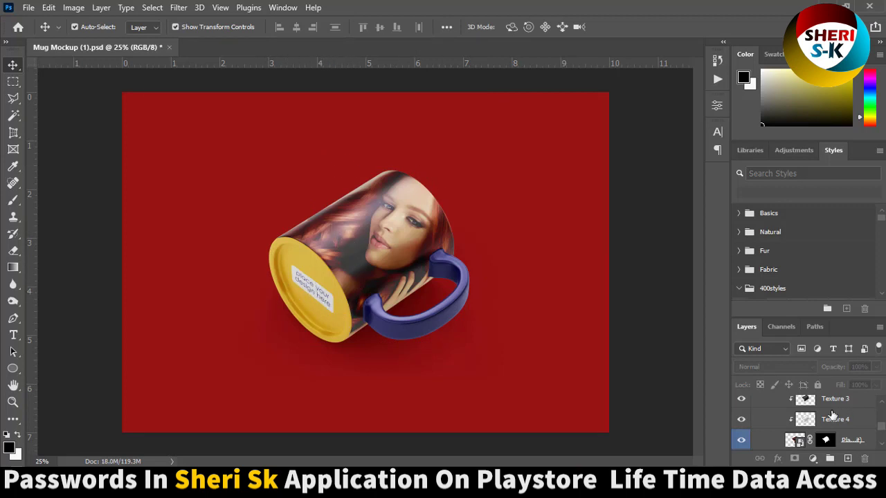
{"action": "left_click", "coordinate": [796, 440]}
{"action": "scroll", "coordinate": [799, 429], "scroll_direction": "down", "scroll_amount": 1}
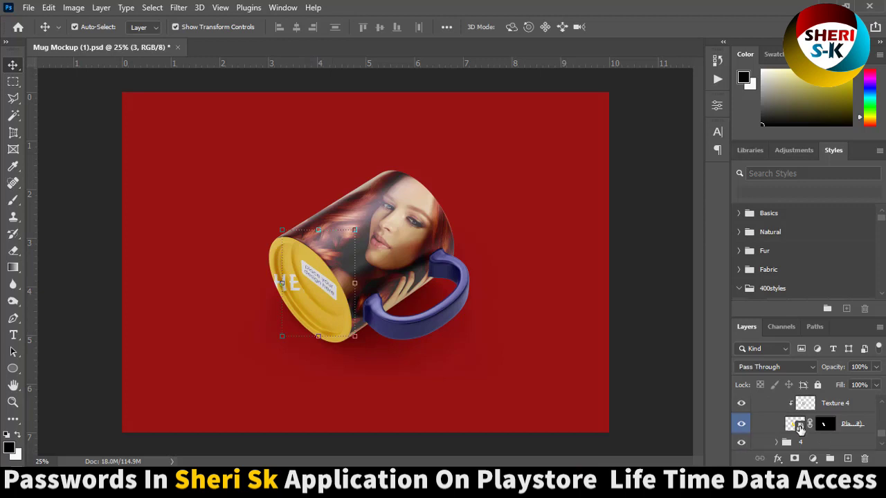
{"action": "double_click", "coordinate": [800, 426]}
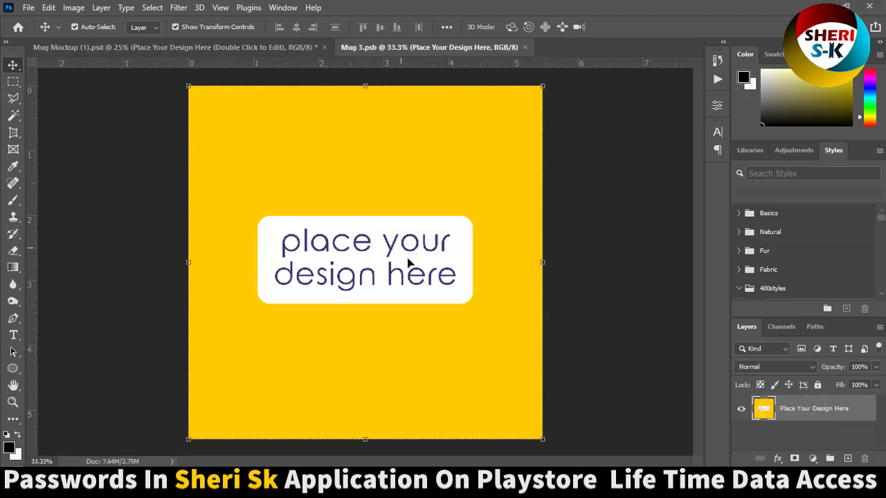
Step: Marquee-select the 'place your design here' text and fill it with the label's white background colour
{"action": "left_click_drag", "start_coordinate": [408, 263], "coordinate": [364, 241]}
{"action": "left_click", "coordinate": [13, 81]}
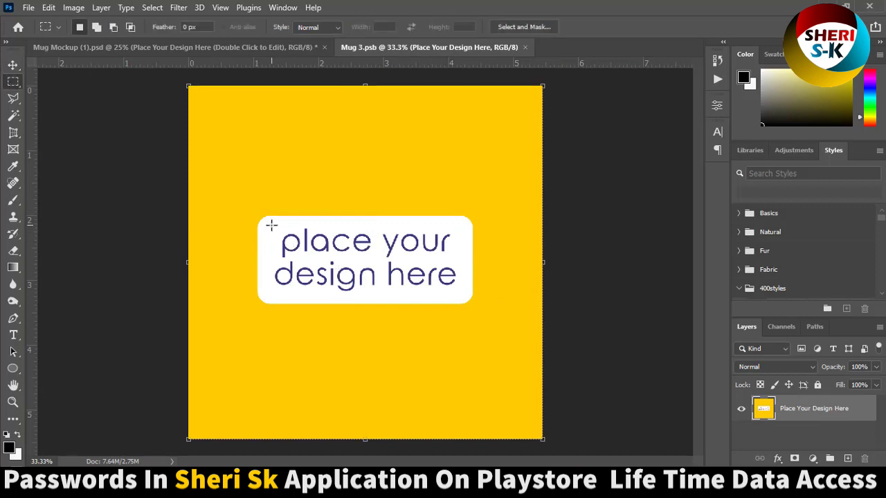
{"action": "left_click_drag", "start_coordinate": [271, 225], "coordinate": [460, 293]}
{"action": "key", "text": "shift+F5"}
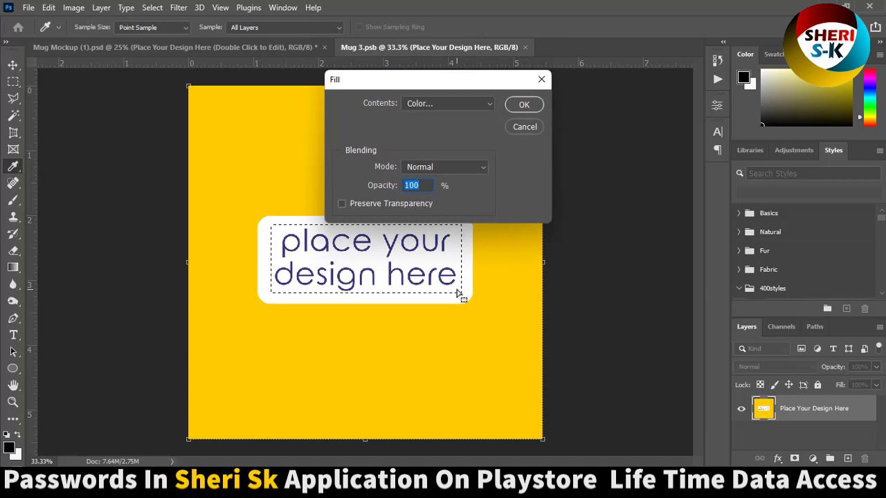
{"action": "key", "text": "Return"}
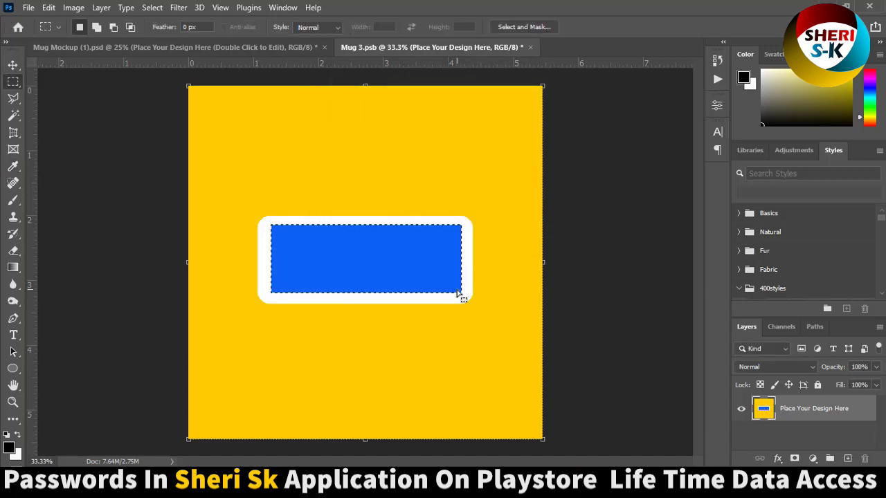
{"action": "key", "text": "Delete"}
{"action": "key", "text": "ctrl+d"}
Step: Add a 'Sheri Sk' text layer on the label and colour it black
{"action": "key", "text": "t"}
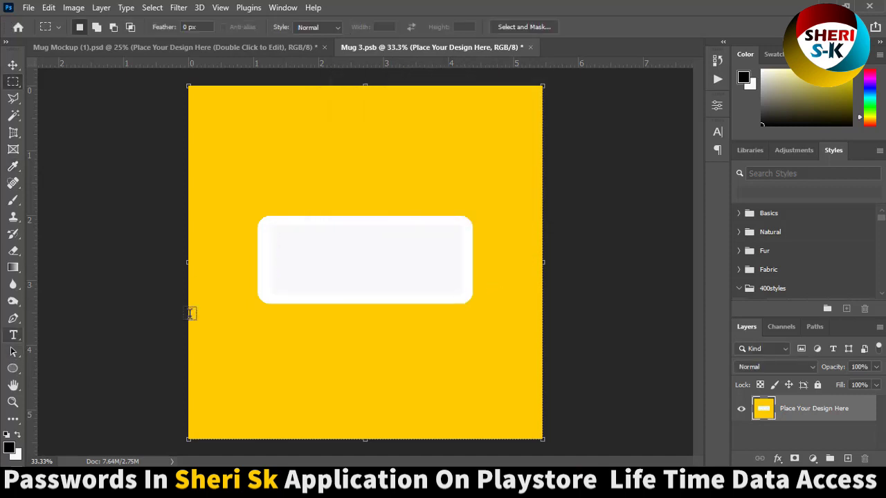
{"action": "left_click", "coordinate": [281, 258]}
{"action": "key", "text": "Delete"}
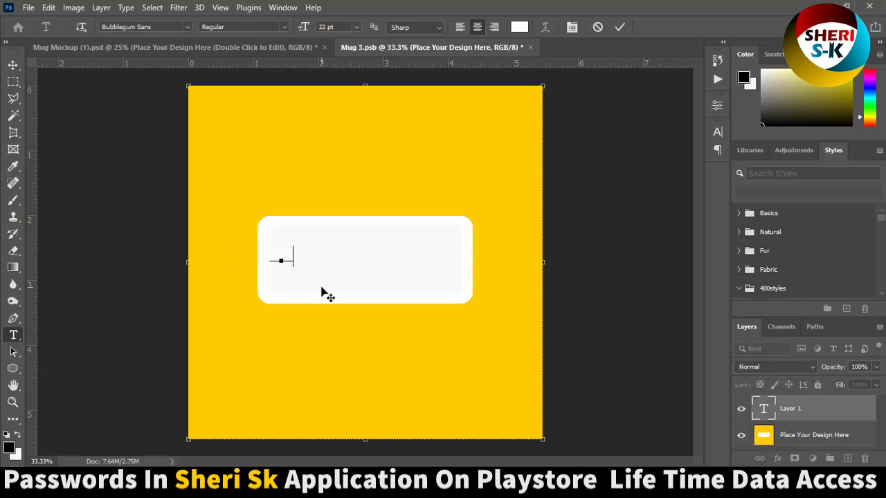
{"action": "type", "text": "Sheri Sk"}
{"action": "key", "text": "ctrl+a"}
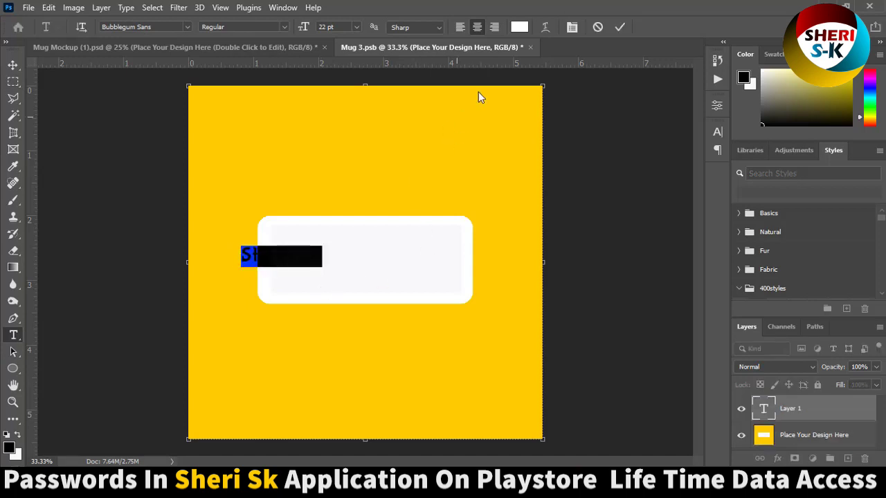
{"action": "left_click", "coordinate": [519, 27]}
{"action": "left_click", "coordinate": [547, 379]}
{"action": "left_click", "coordinate": [837, 213]}
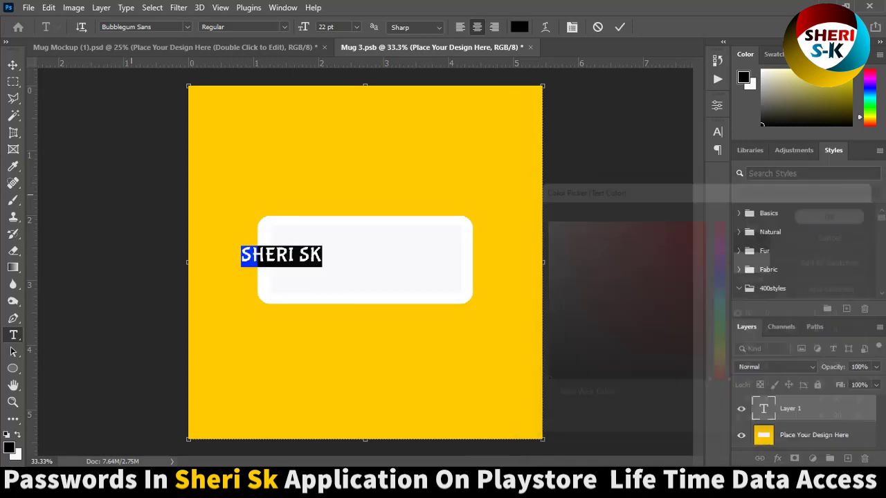
Step: Enlarge the SHERI SK text to fill the white box, centre it, and save Mug 3.psb
{"action": "left_click", "coordinate": [13, 64]}
{"action": "key", "text": "ctrl+t"}
{"action": "left_click_drag", "start_coordinate": [322, 242], "coordinate": [473, 209]}
{"action": "left_click_drag", "start_coordinate": [350, 236], "coordinate": [369, 258]}
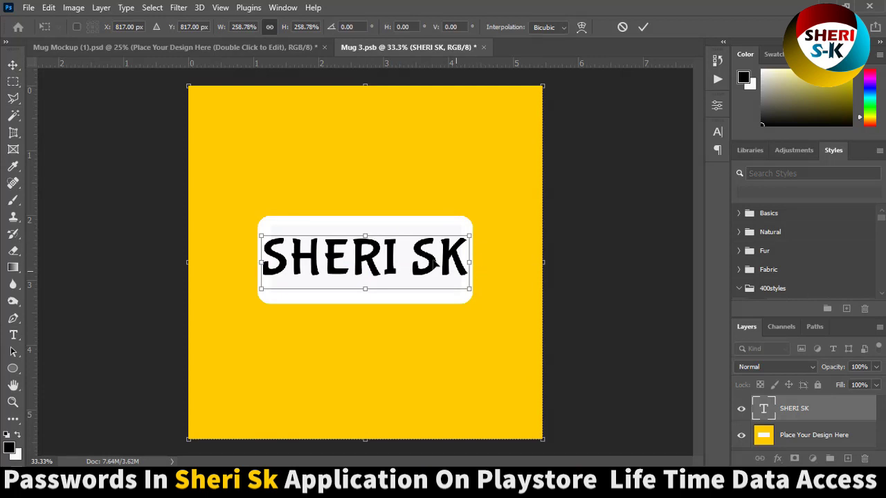
{"action": "key", "text": "Return"}
{"action": "key", "text": "ctrl+s"}
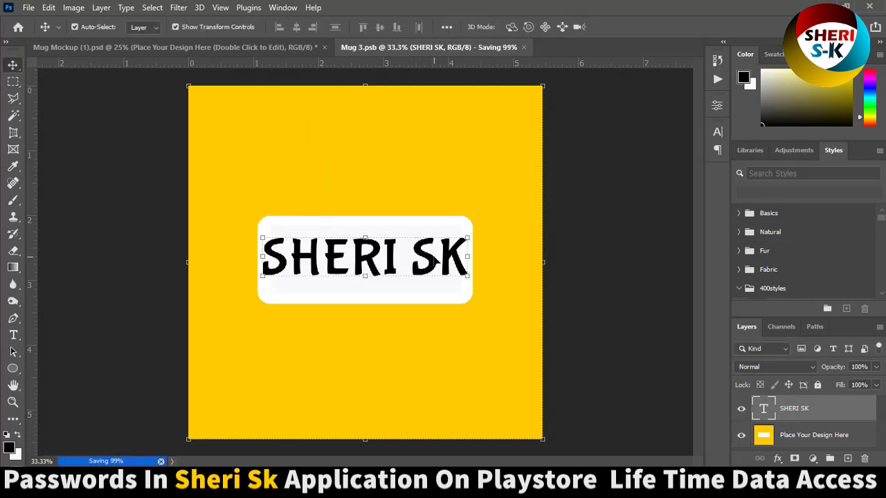
Step: Close Mug 3.psb, then expand group 4 and open its design smart object
{"action": "left_click", "coordinate": [477, 47]}
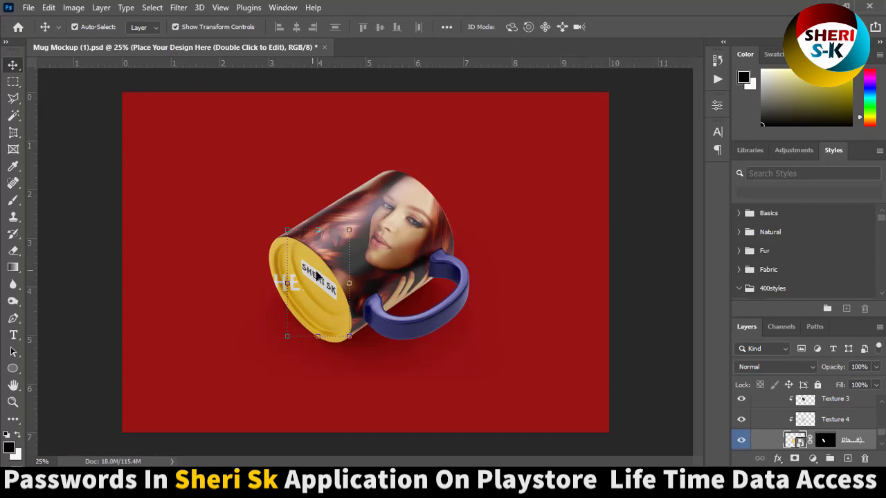
{"action": "scroll", "coordinate": [815, 408], "scroll_direction": "down", "scroll_amount": 2}
{"action": "left_click", "coordinate": [776, 427]}
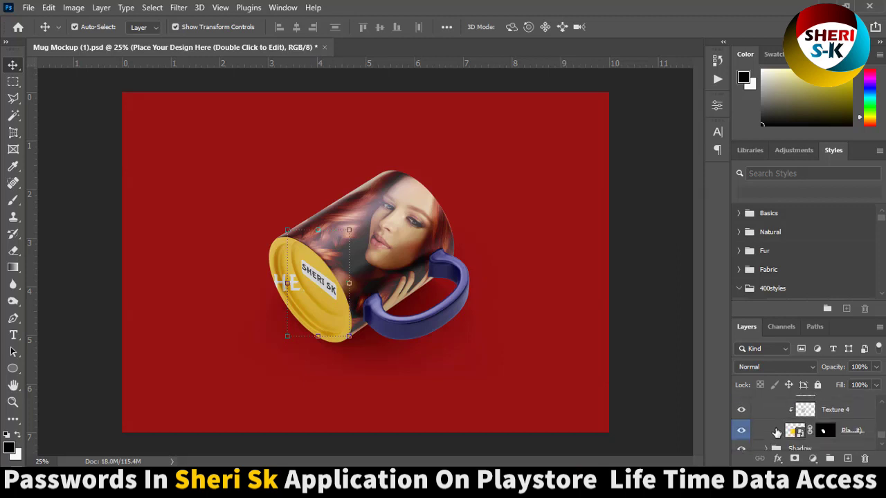
{"action": "double_click", "coordinate": [794, 429]}
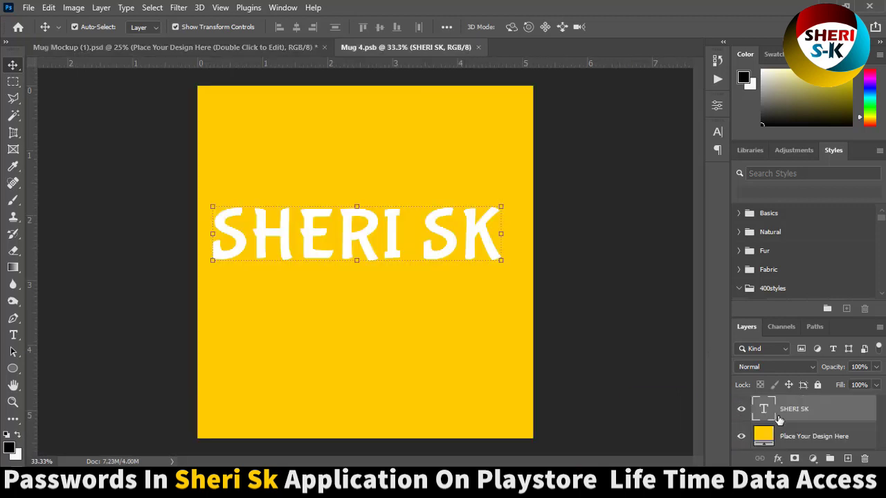
Step: Delete the SHERI SK text layer from Mug 4.psb, save it, and close it
{"action": "key", "text": "Delete"}
{"action": "key", "text": "ctrl+s"}
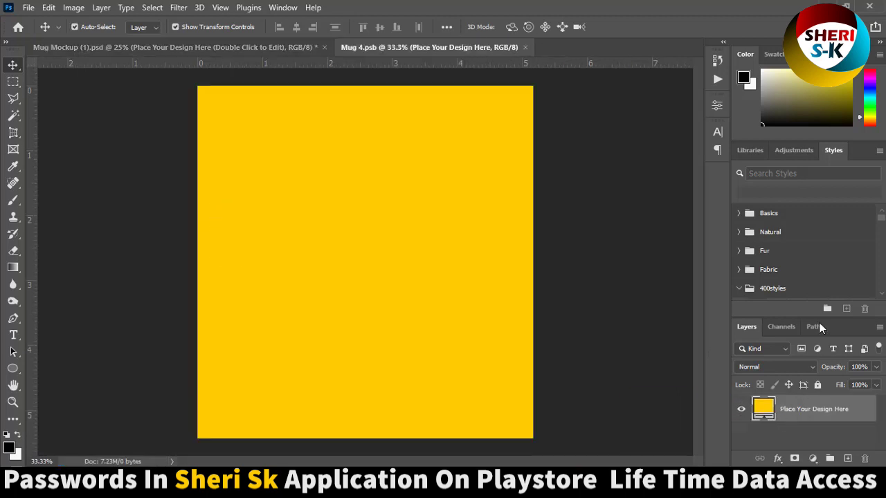
{"action": "left_click", "coordinate": [526, 47]}
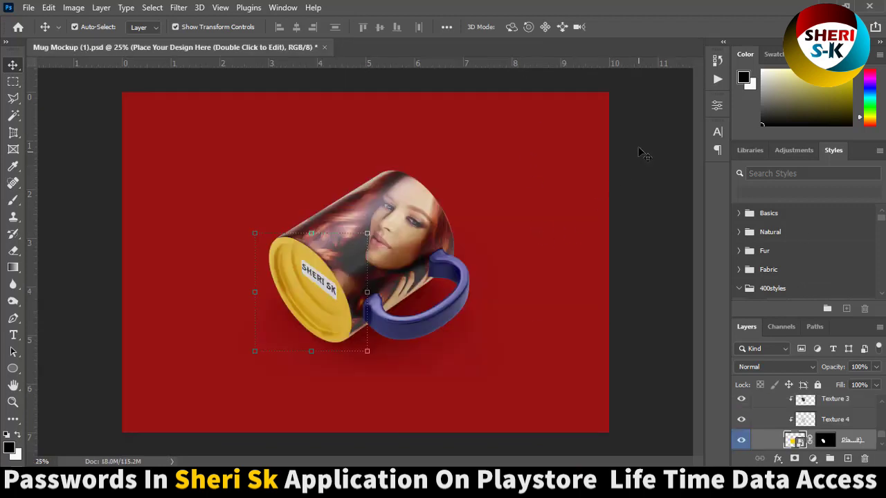
Step: Change the mug bottom design's yellow fill to purple #7e00ff
{"action": "left_click", "coordinate": [548, 348]}
{"action": "scroll", "coordinate": [793, 416], "scroll_direction": "down", "scroll_amount": 2}
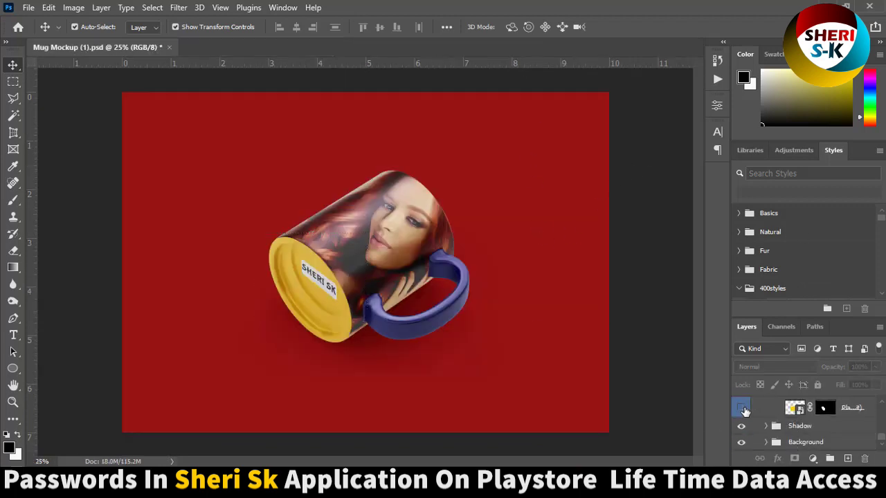
{"action": "left_click", "coordinate": [742, 408]}
{"action": "double_click", "coordinate": [796, 409]}
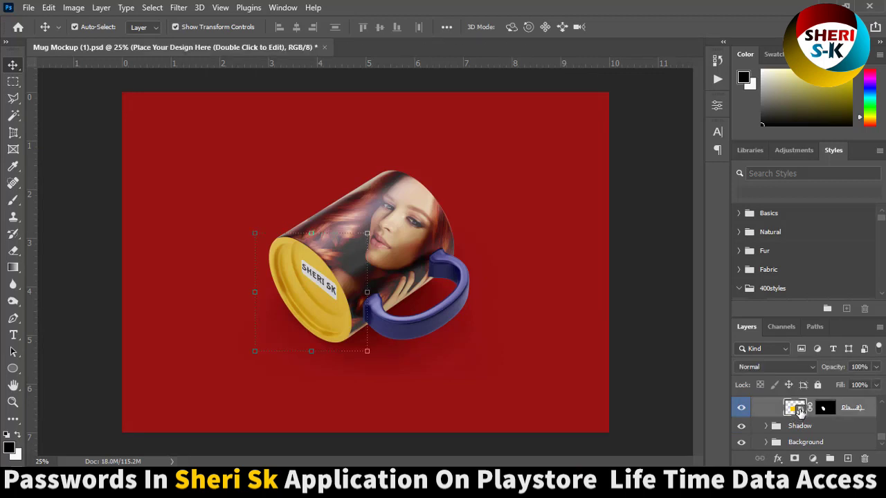
{"action": "double_click", "coordinate": [764, 411]}
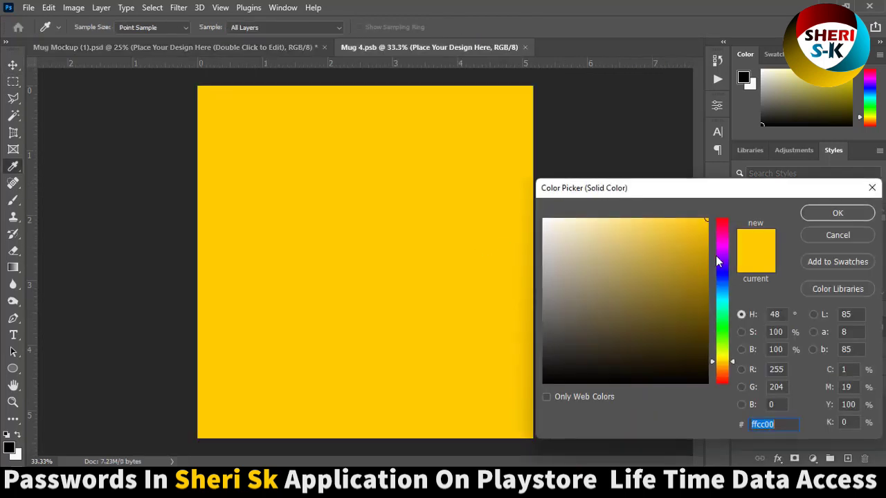
{"action": "mouse_move", "coordinate": [723, 232]}
{"action": "left_mouse_down"}
{"action": "mouse_move", "coordinate": [720, 268]}
{"action": "mouse_move", "coordinate": [720, 259]}
{"action": "left_mouse_up"}
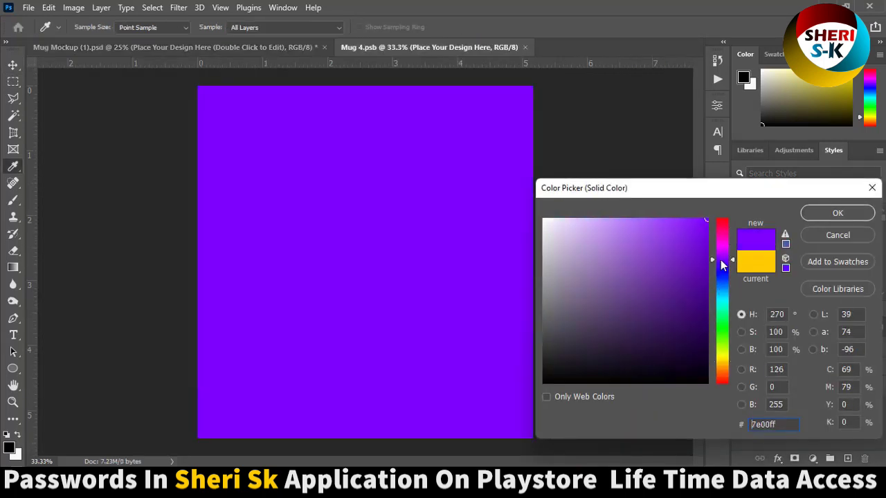
{"action": "left_click", "coordinate": [826, 210]}
Step: Save the design, close Mug Mockup (1) without saving, and open Mug Mockup (2)
{"action": "key", "text": "ctrl+s"}
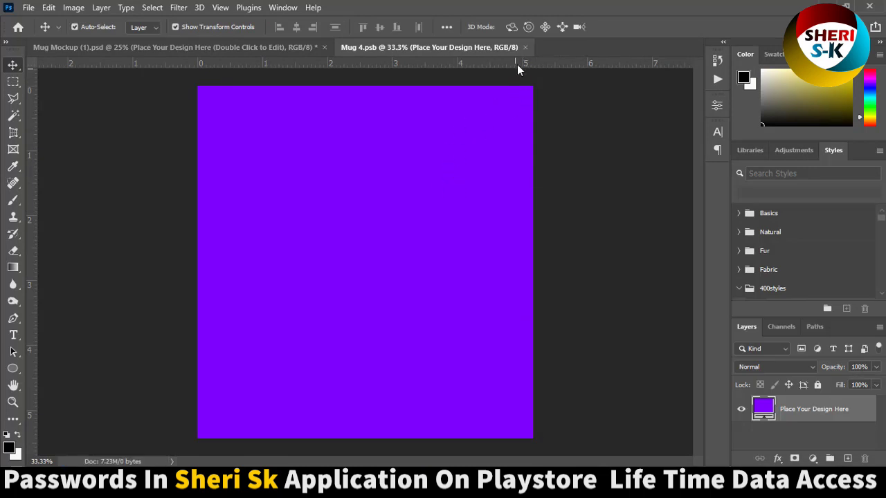
{"action": "left_click", "coordinate": [524, 47]}
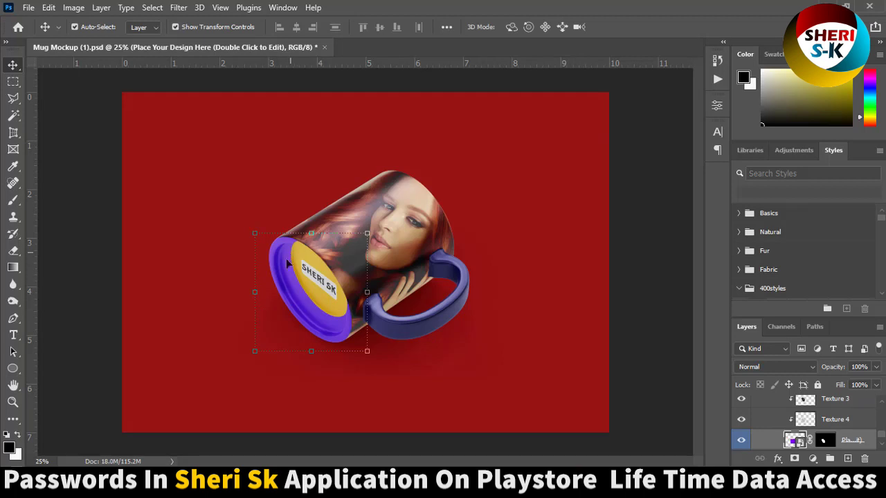
{"action": "left_click", "coordinate": [323, 47]}
{"action": "left_click", "coordinate": [436, 185]}
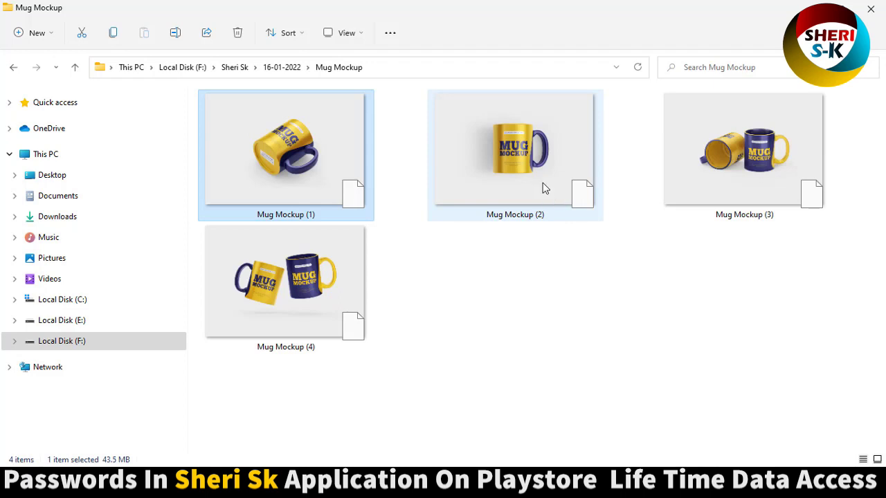
{"action": "left_click", "coordinate": [543, 188]}
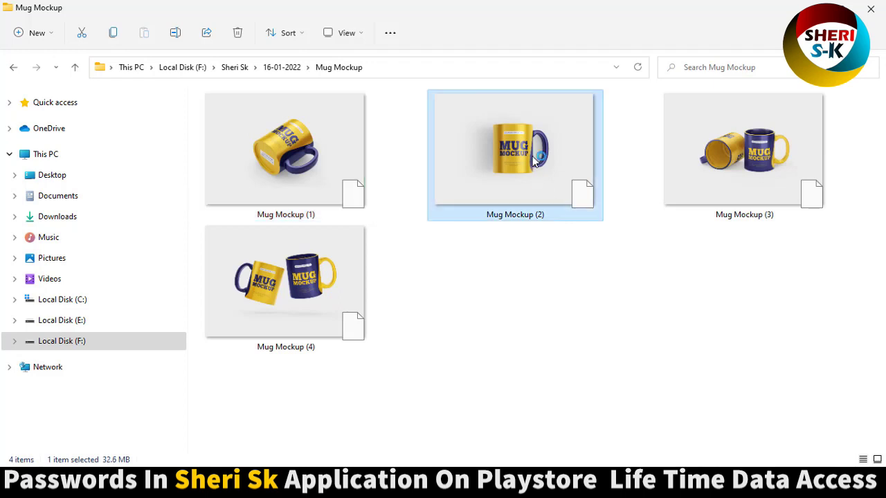
{"action": "double_click", "coordinate": [535, 163]}
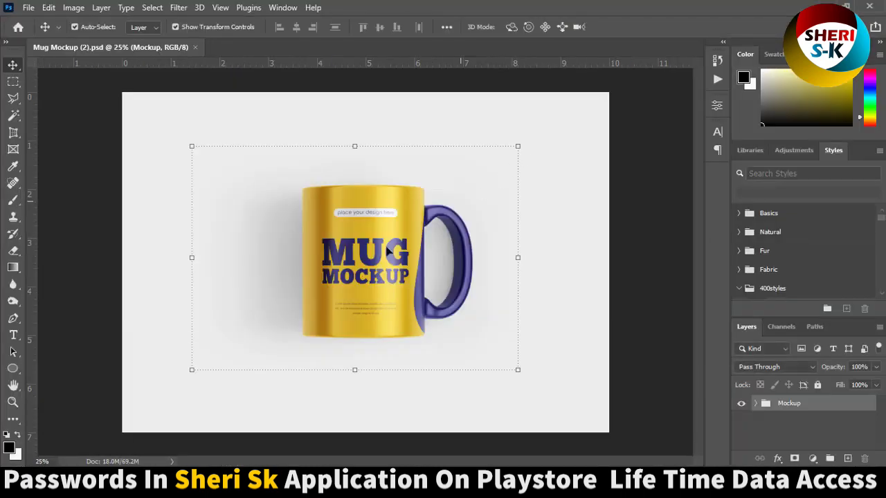
Step: Expand the Mockup, Mug and 2 layer groups and open the Place Your Design Here smart object as Mug 2.psb
{"action": "left_click", "coordinate": [754, 404]}
{"action": "left_click", "coordinate": [780, 425]}
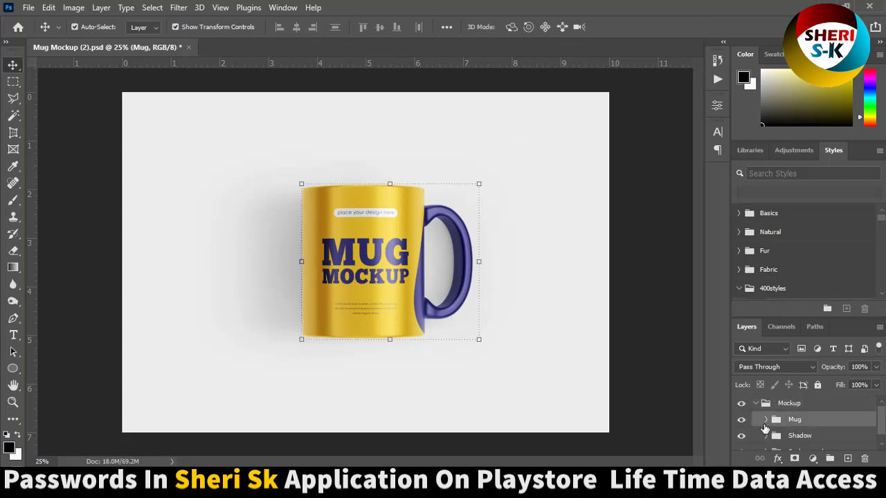
{"action": "left_click", "coordinate": [765, 419]}
{"action": "left_click", "coordinate": [741, 420]}
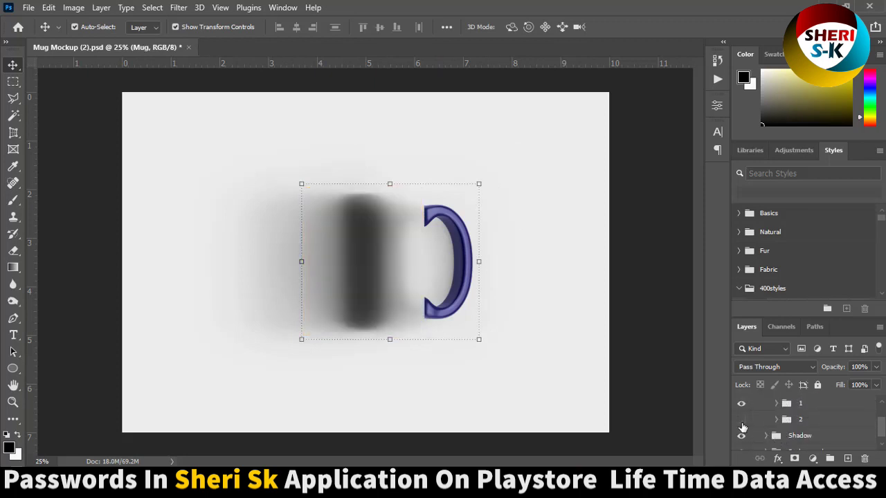
{"action": "left_click", "coordinate": [741, 422]}
{"action": "left_click", "coordinate": [741, 403]}
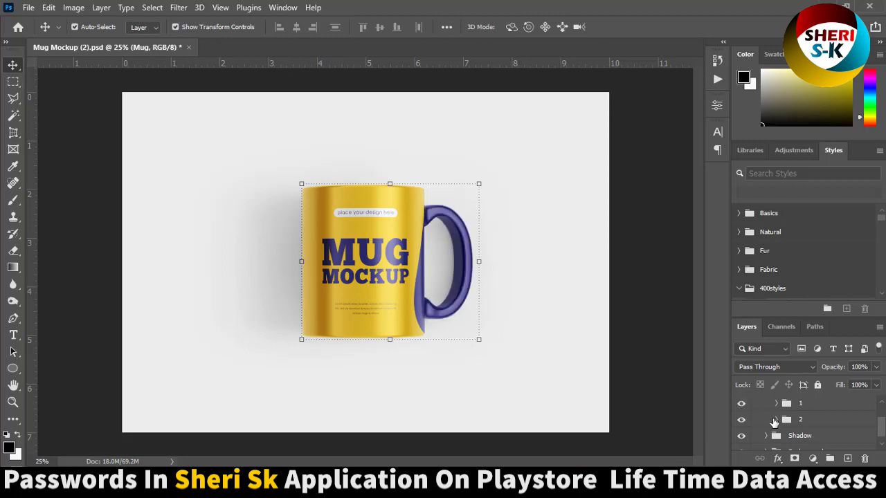
{"action": "left_click", "coordinate": [784, 418]}
{"action": "left_click", "coordinate": [775, 419]}
{"action": "scroll", "coordinate": [779, 428], "scroll_direction": "down", "scroll_amount": 2}
{"action": "scroll", "coordinate": [779, 428], "scroll_direction": "down", "scroll_amount": 3}
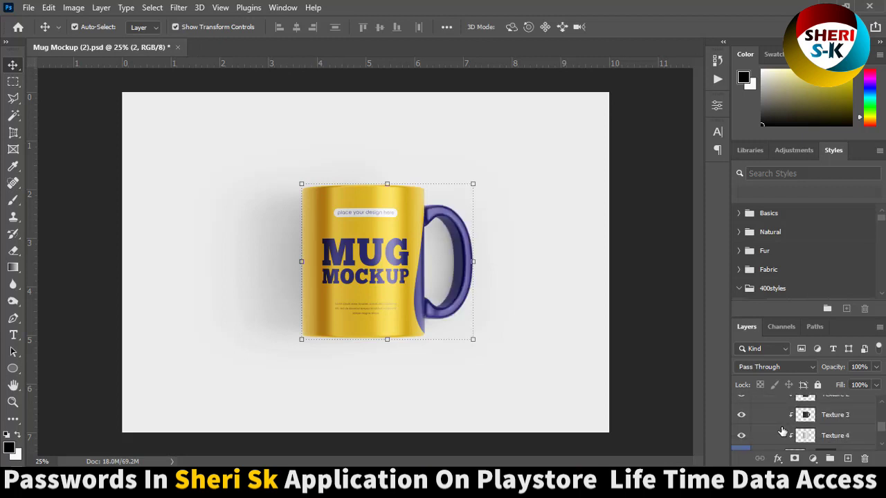
{"action": "double_click", "coordinate": [794, 423]}
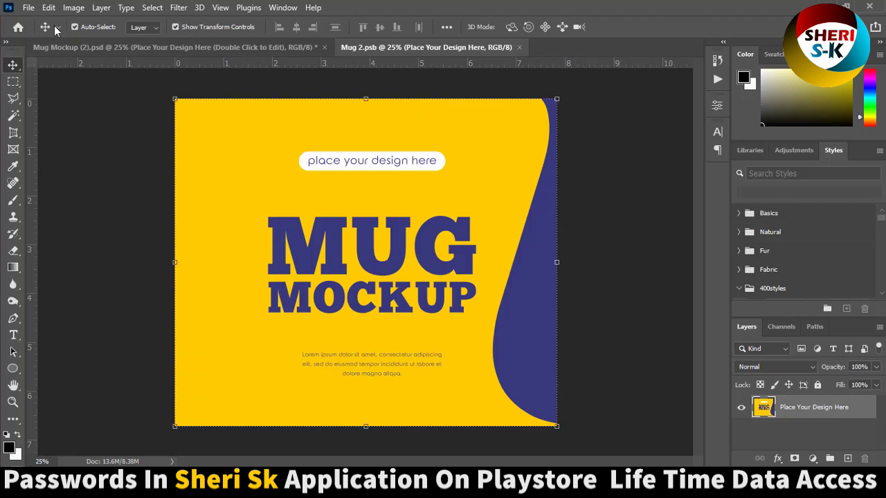
Step: Place the long-haired woman portrait photo into Mug 2.psb over the design area and save
{"action": "left_click", "coordinate": [28, 7]}
{"action": "left_click", "coordinate": [43, 34]}
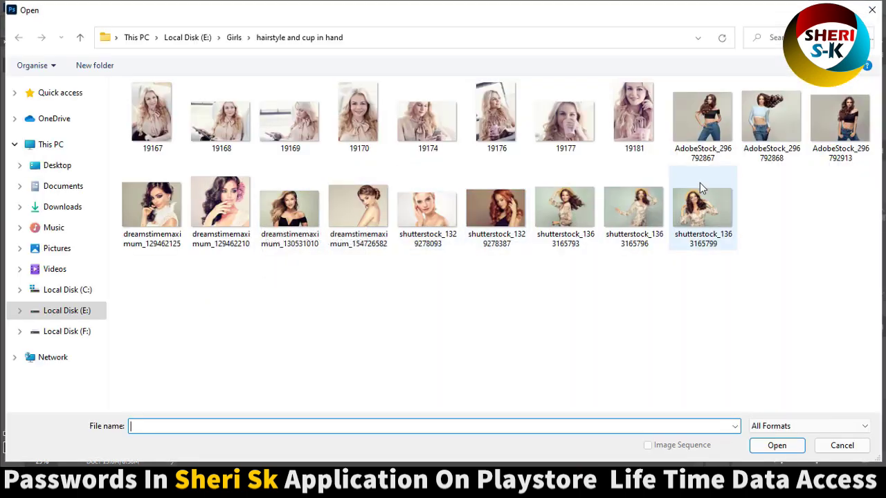
{"action": "double_click", "coordinate": [701, 124]}
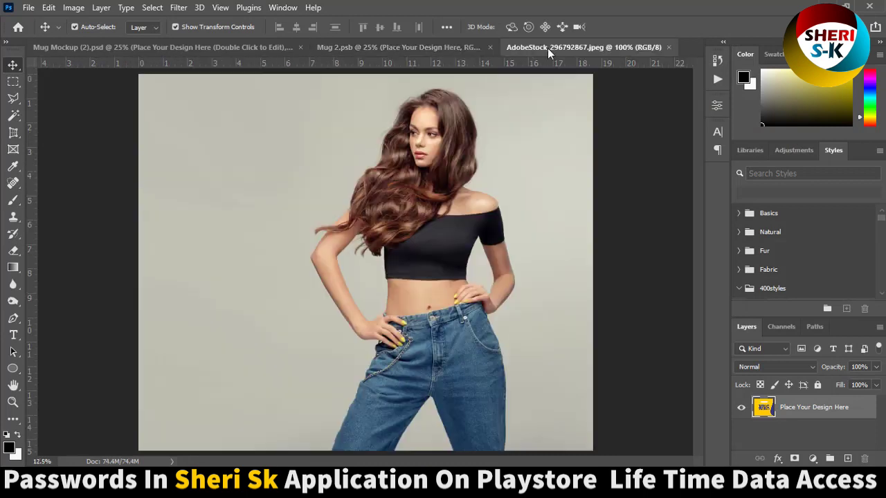
{"action": "left_click_drag", "start_coordinate": [547, 48], "coordinate": [647, 142]}
{"action": "left_click_drag", "start_coordinate": [692, 290], "coordinate": [234, 247]}
{"action": "left_click_drag", "start_coordinate": [269, 239], "coordinate": [270, 238]}
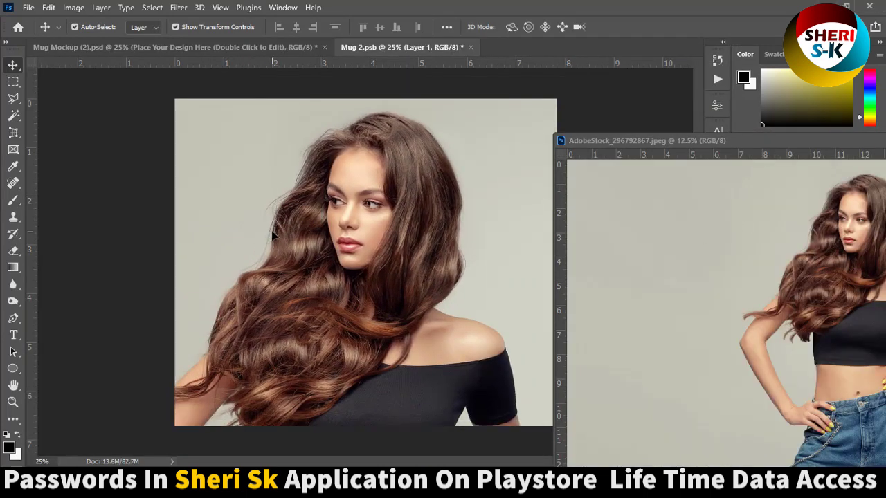
{"action": "key", "text": "ctrl+s"}
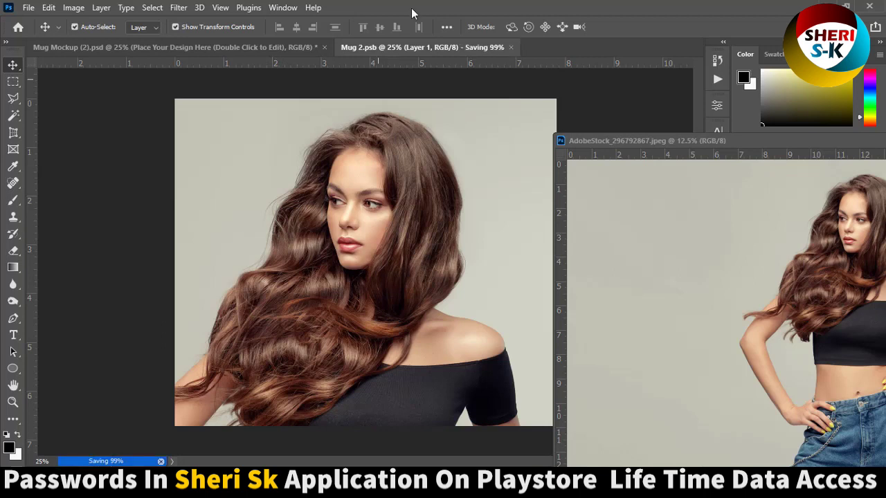
Step: Close the portrait photo, the Mug 2 design file, and Mug Mockup (2) without saving
{"action": "left_click", "coordinate": [302, 48]}
{"action": "left_click_drag", "start_coordinate": [716, 149], "coordinate": [322, 196]}
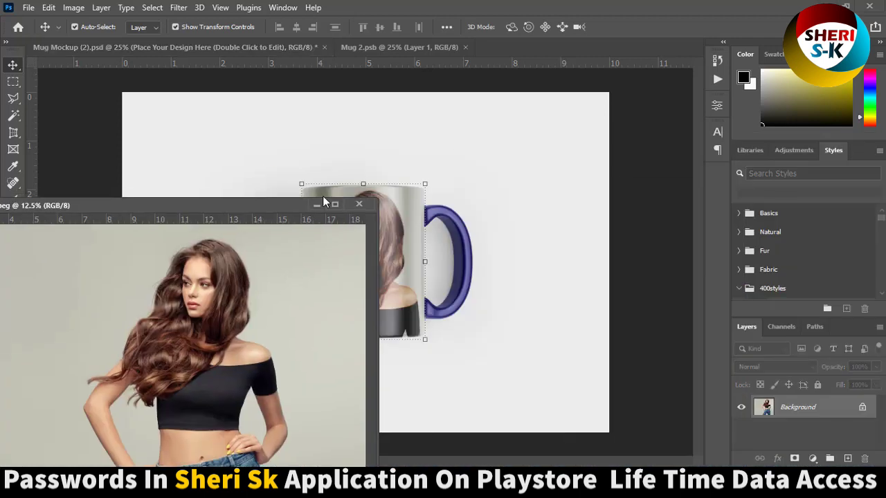
{"action": "left_click", "coordinate": [374, 200]}
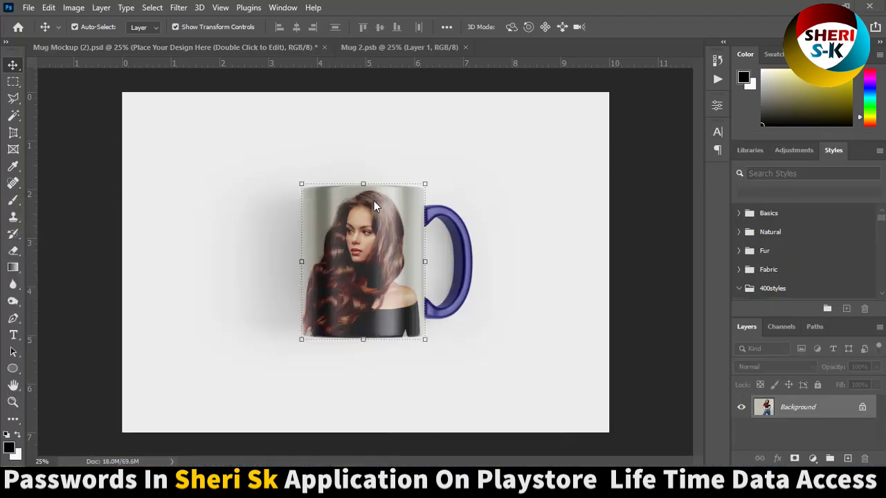
{"action": "left_click", "coordinate": [464, 48]}
{"action": "left_click", "coordinate": [324, 47]}
{"action": "left_click", "coordinate": [438, 187]}
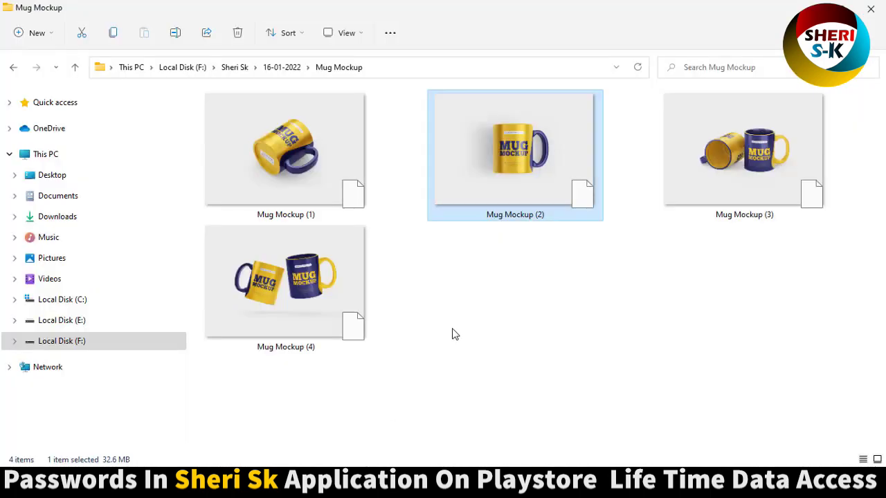
{"action": "left_click", "coordinate": [454, 330]}
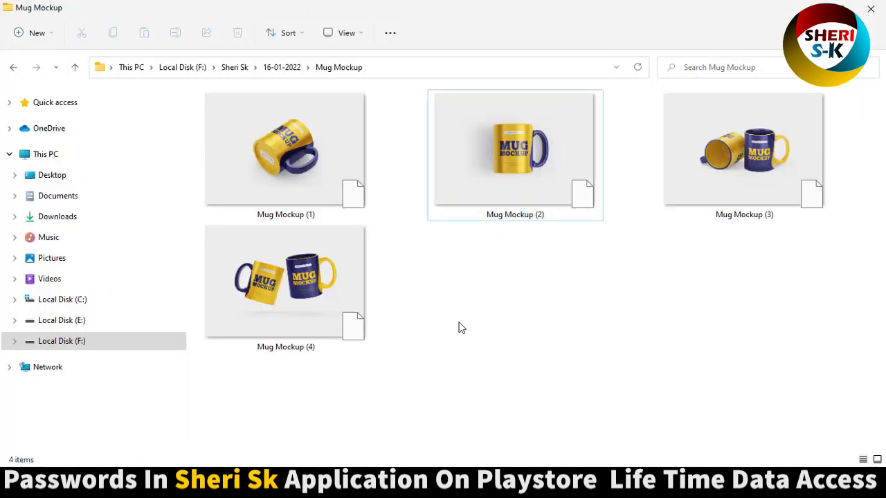